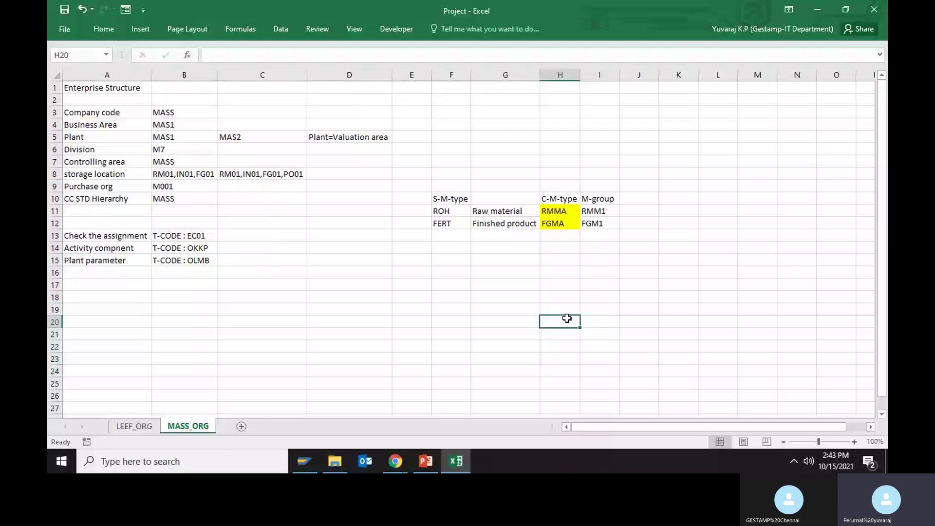
- Log on to the IDES system in client 800 with the training user's credentials
{"action": "key", "text": "alt+Tab"}
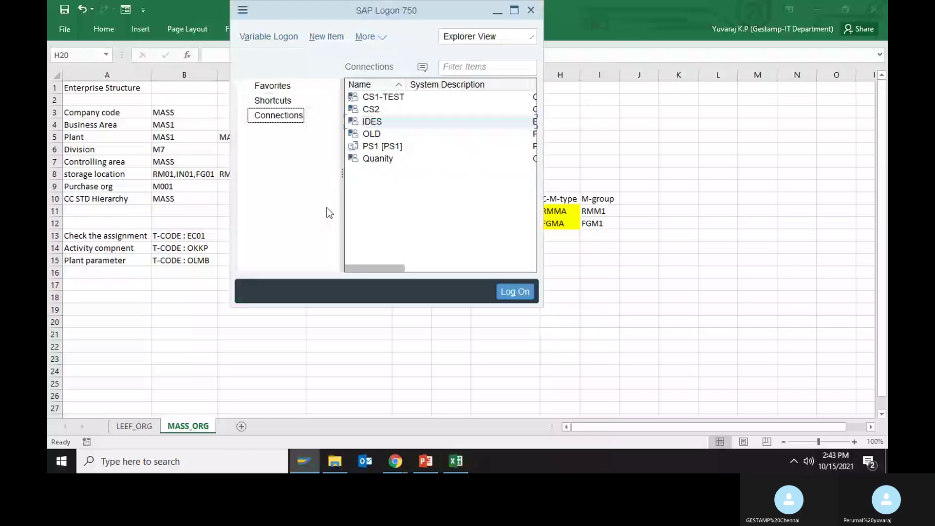
{"action": "double_click", "coordinate": [365, 123]}
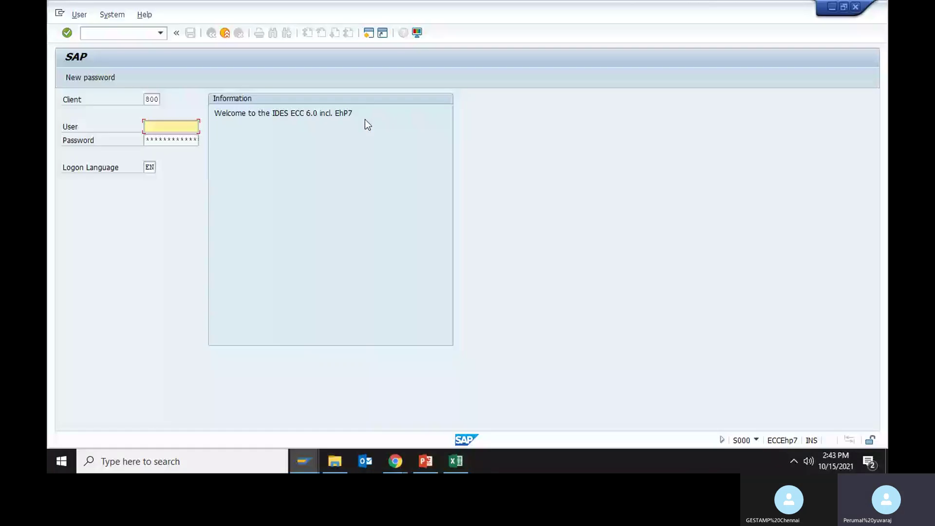
{"action": "type", "text": "21USER11"}
{"action": "key", "text": "Tab"}
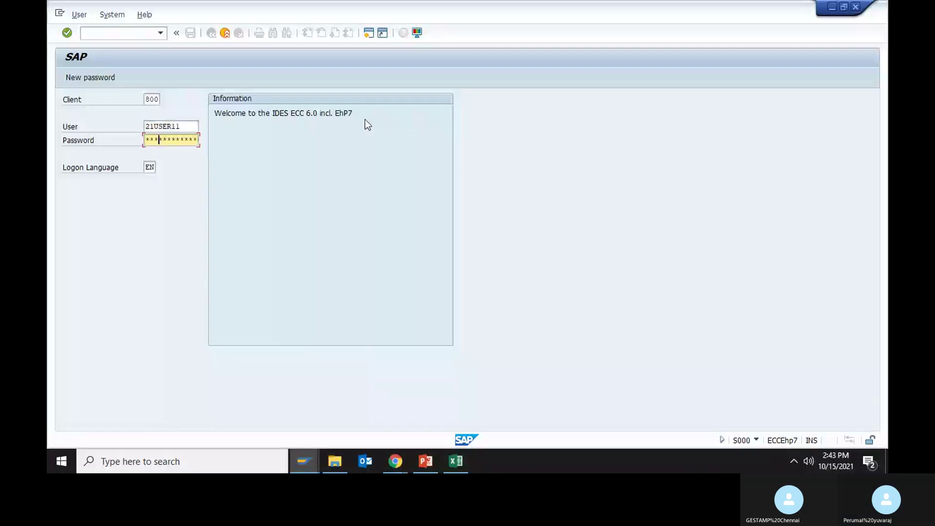
{"action": "key", "text": "Return"}
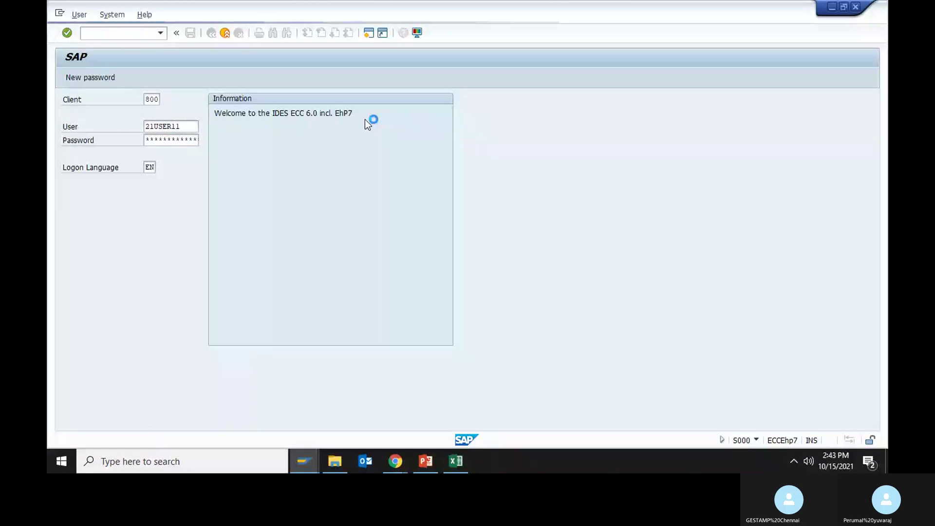
- Review the MASS_ORG material type table mapping ROH/FERT to RMMA/FGMA, ending on cell F17
{"action": "left_click", "coordinate": [456, 461]}
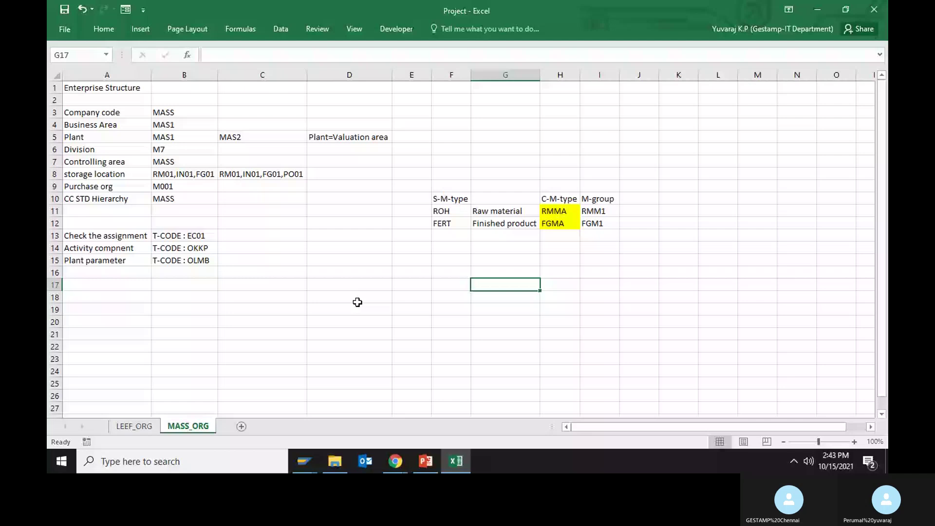
{"action": "left_click", "coordinate": [351, 300]}
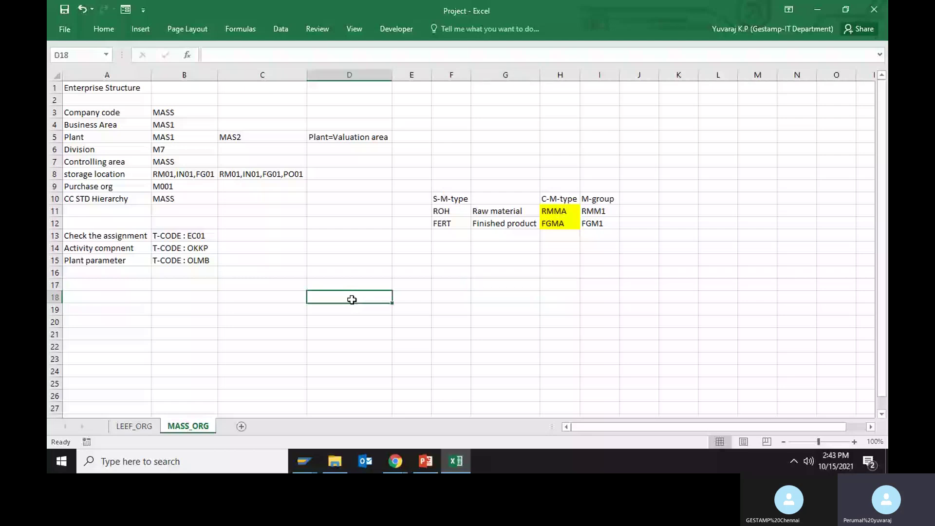
{"action": "key", "text": "Up"}
{"action": "key", "text": "Up"}
{"action": "key", "text": "Right"}
{"action": "key", "text": "Right"}
{"action": "key", "text": "Right"}
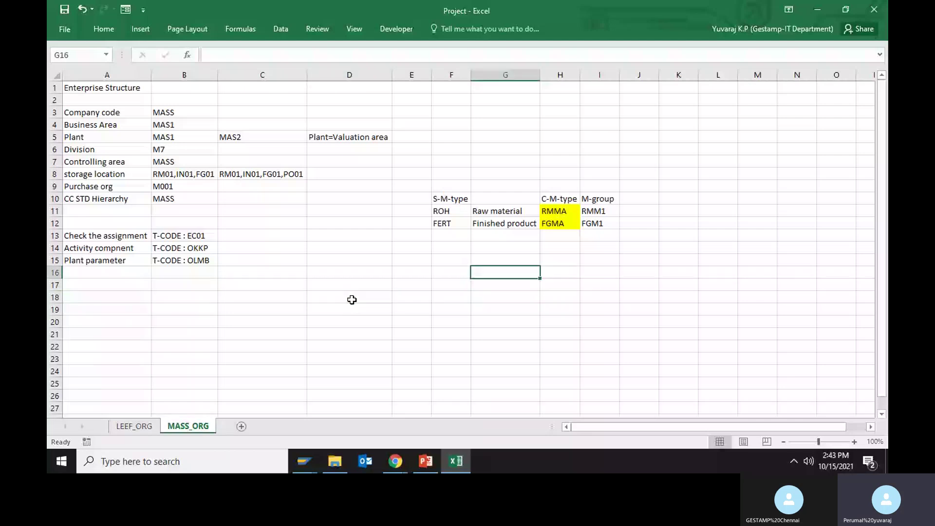
{"action": "key", "text": "Down"}
{"action": "key", "text": "Right"}
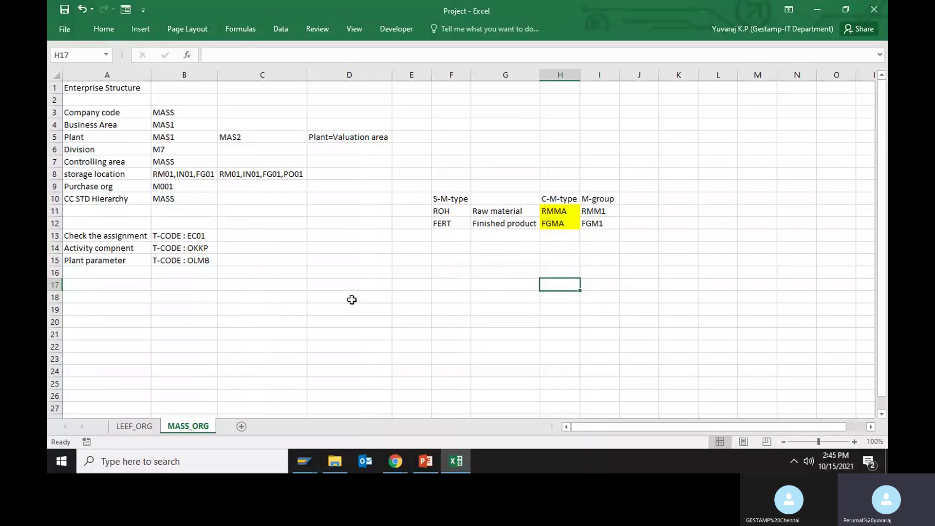
{"action": "key", "text": "Left"}
{"action": "key", "text": "Left"}
{"action": "key", "text": "Right"}
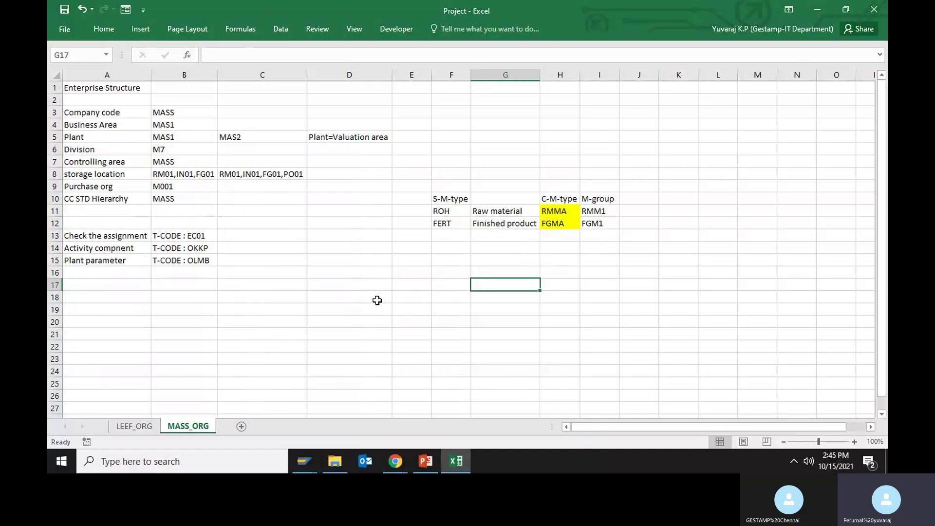
{"action": "left_click", "coordinate": [447, 286]}
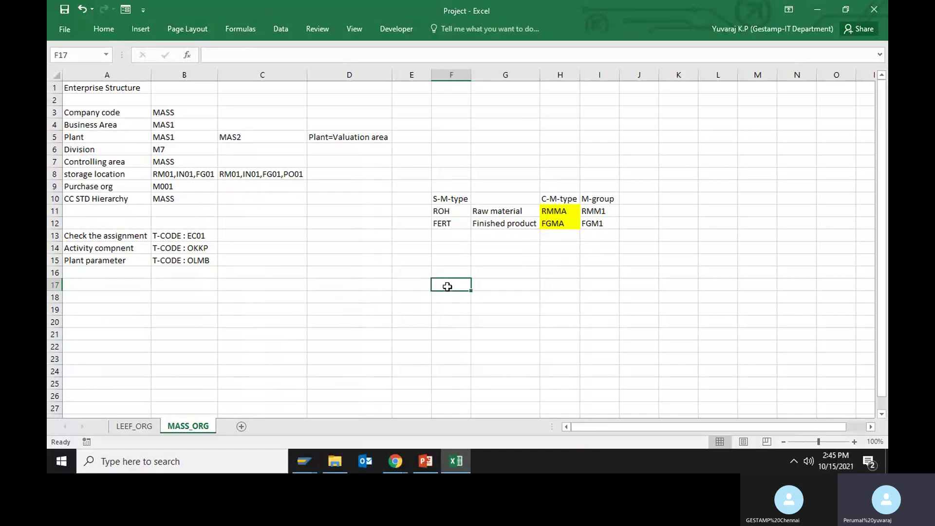
{"action": "left_click", "coordinate": [303, 461]}
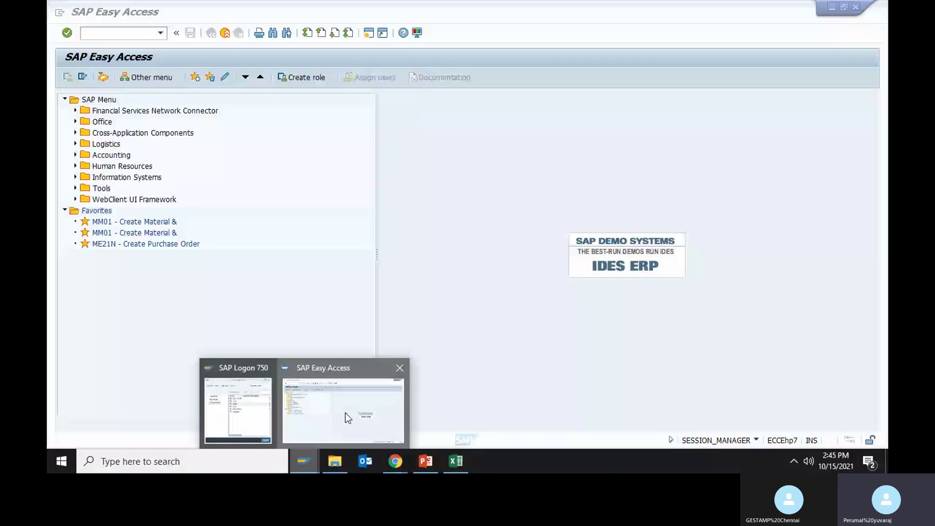
- Run SPRO and open Materials Management > Account Determination Without Wizard > Define Valuation Classes
{"action": "left_click", "coordinate": [345, 413]}
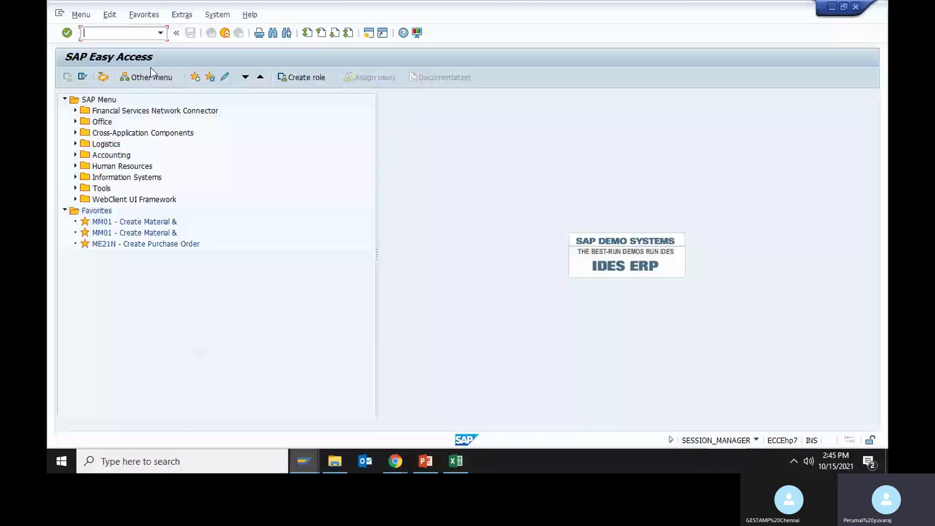
{"action": "type", "text": "spro"}
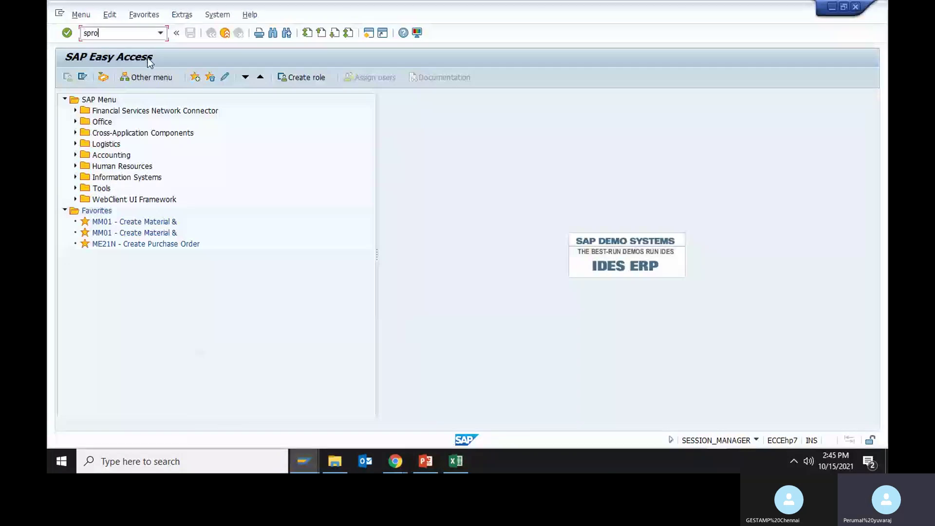
{"action": "key", "text": "Return"}
{"action": "left_click", "coordinate": [93, 80]}
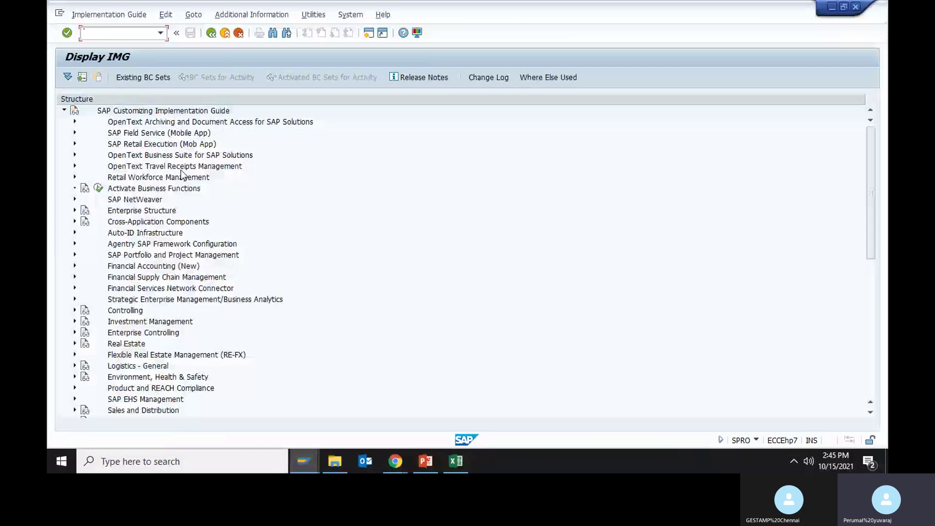
{"action": "scroll", "coordinate": [73, 312], "scroll_direction": "down", "scroll_amount": 3}
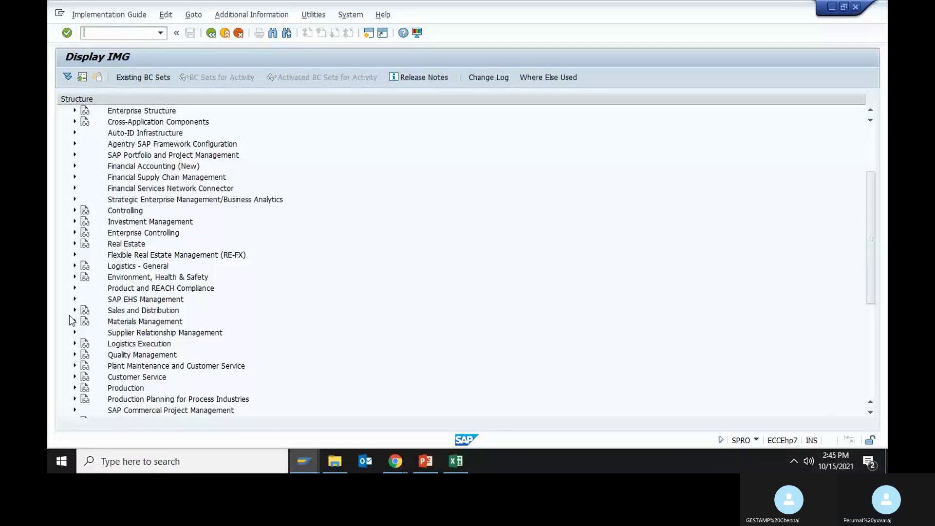
{"action": "left_click", "coordinate": [75, 322]}
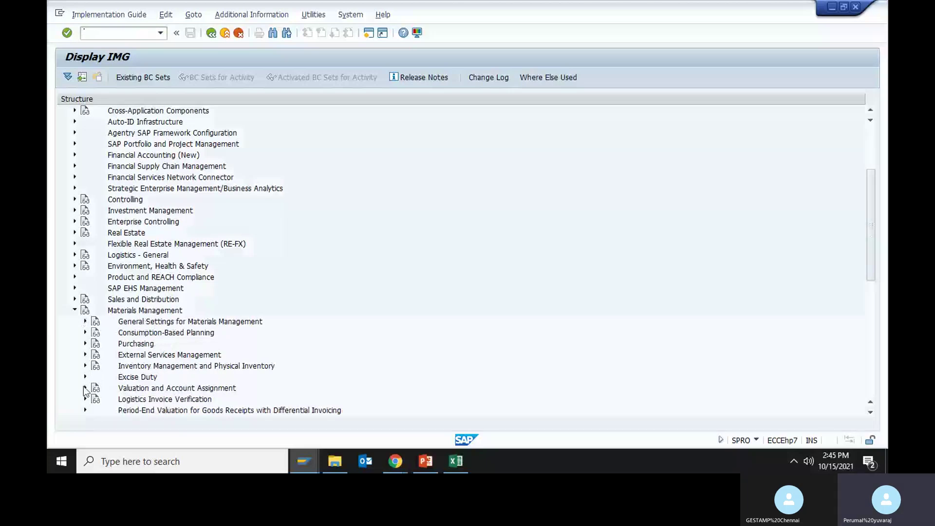
{"action": "left_click", "coordinate": [85, 388]}
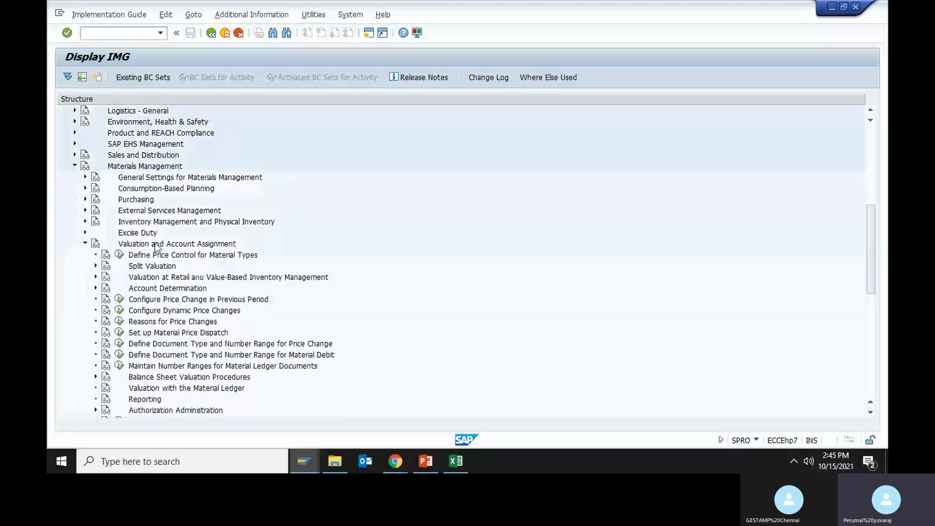
{"action": "left_click", "coordinate": [96, 288]}
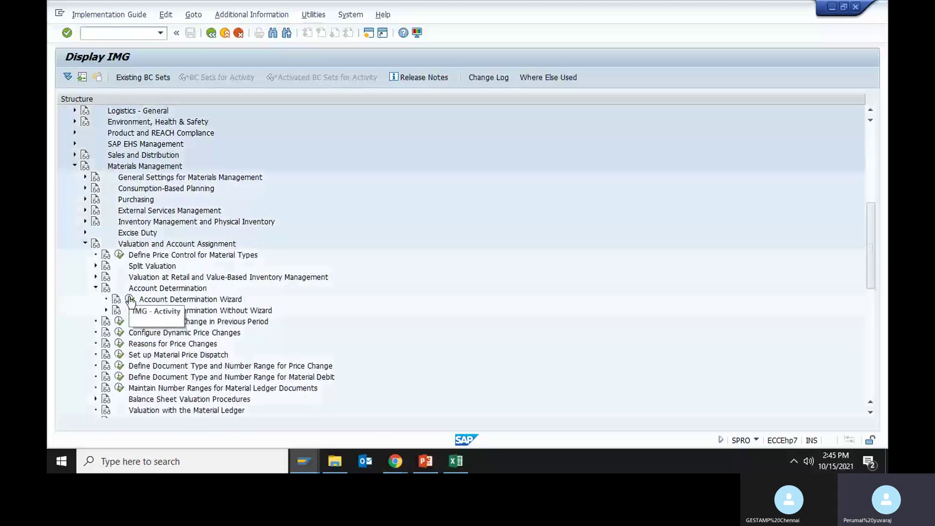
{"action": "left_click", "coordinate": [106, 310]}
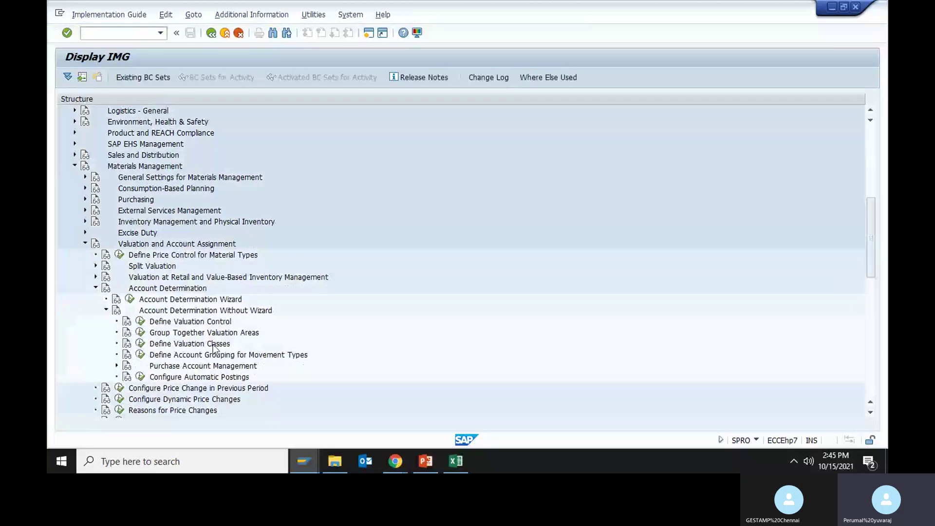
{"action": "left_click", "coordinate": [140, 345]}
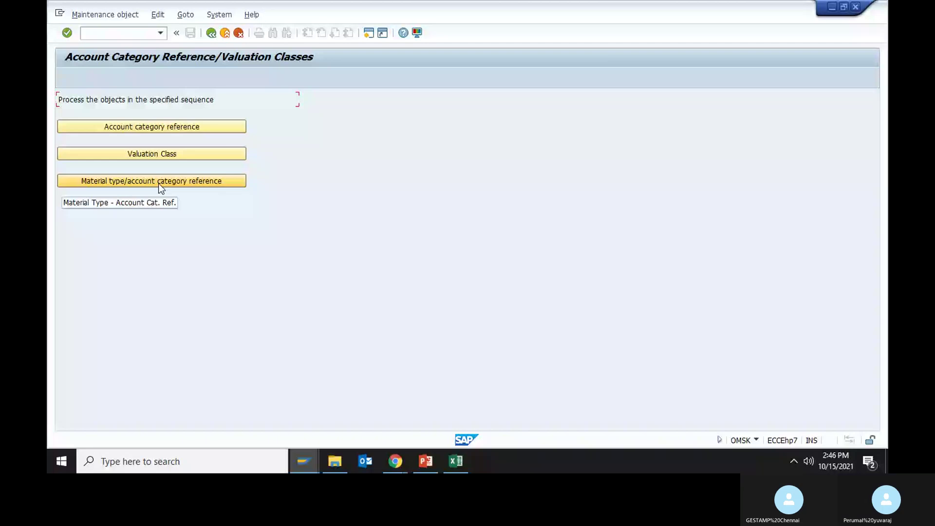
- Note ACC REF in Excel cell F17, then open SAP's Account Category Reference table
{"action": "key", "text": "alt+Tab"}
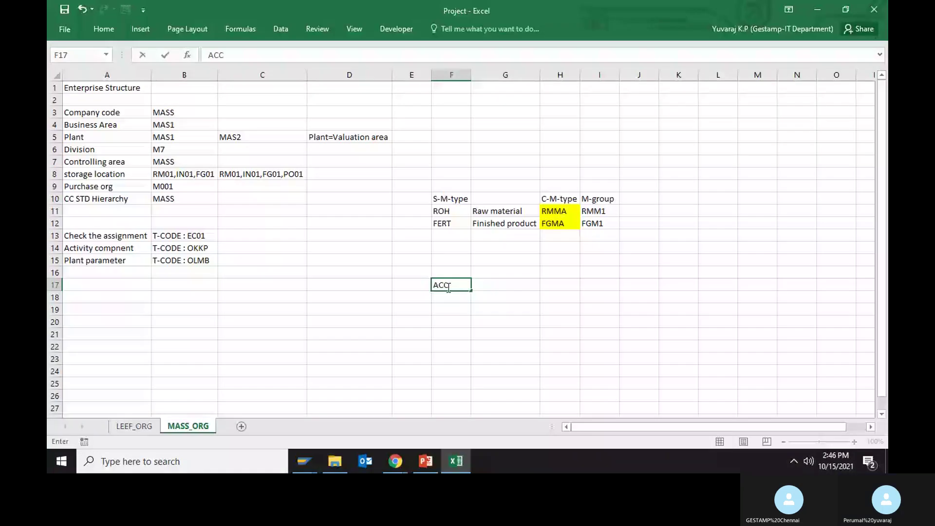
{"action": "type", "text": "REF"}
{"action": "key", "text": "Return"}
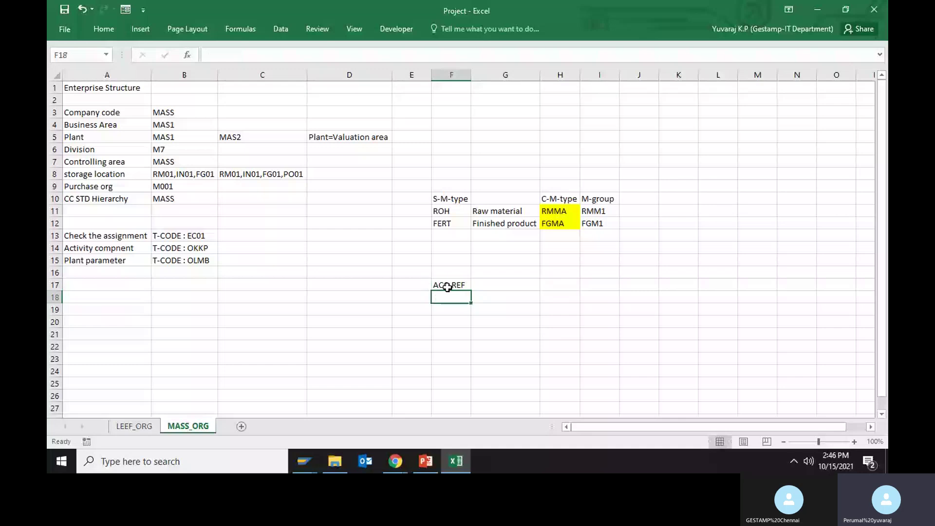
{"action": "key", "text": "alt+Tab"}
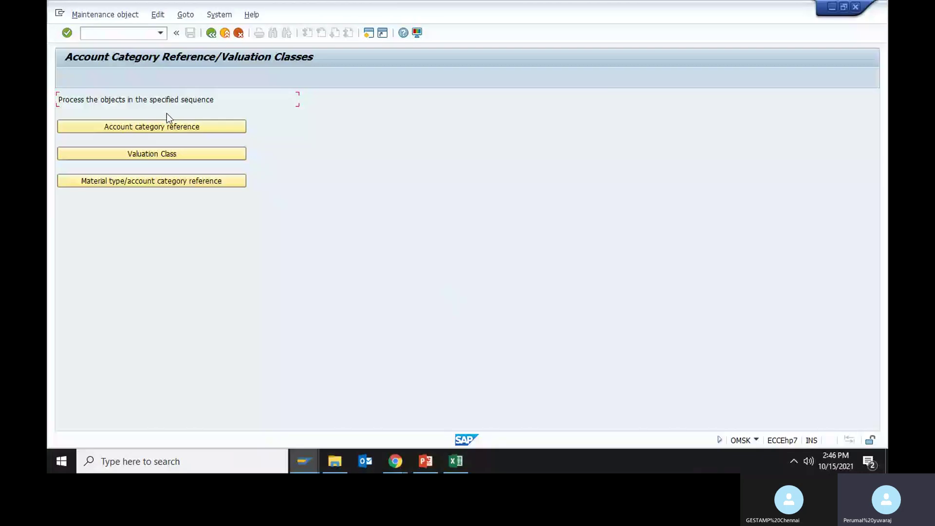
{"action": "left_click", "coordinate": [167, 126]}
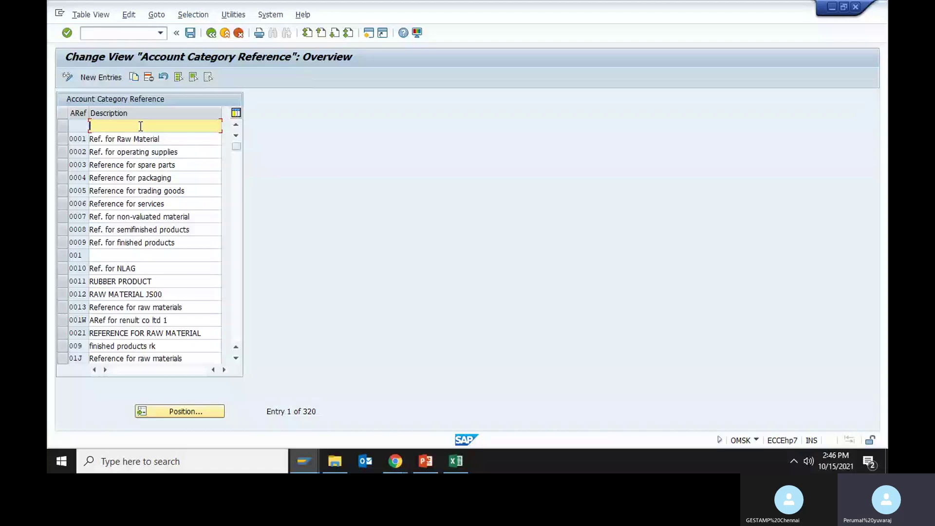
- Scroll the Account Category Reference list and select entry 0001 Ref. for Raw Material
{"action": "left_click_drag", "start_coordinate": [236, 146], "coordinate": [238, 209]}
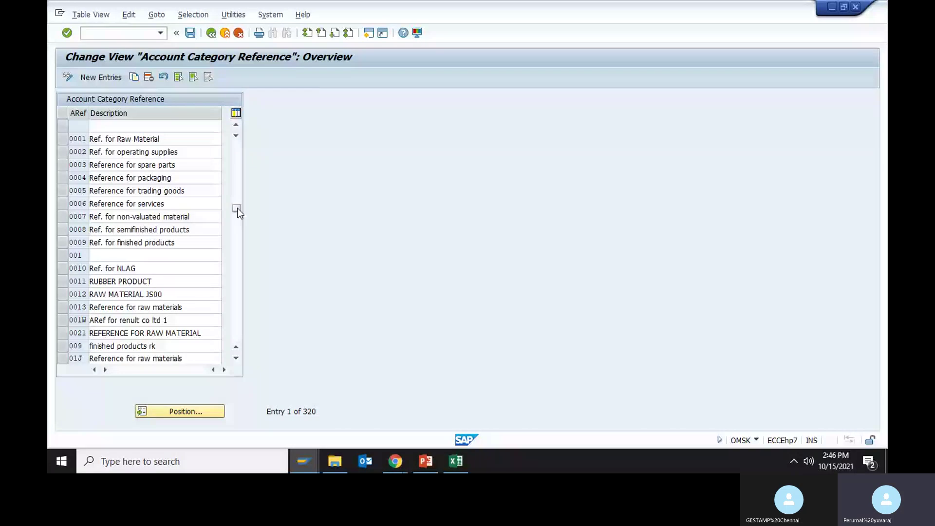
{"action": "left_click_drag", "start_coordinate": [237, 208], "coordinate": [239, 233]}
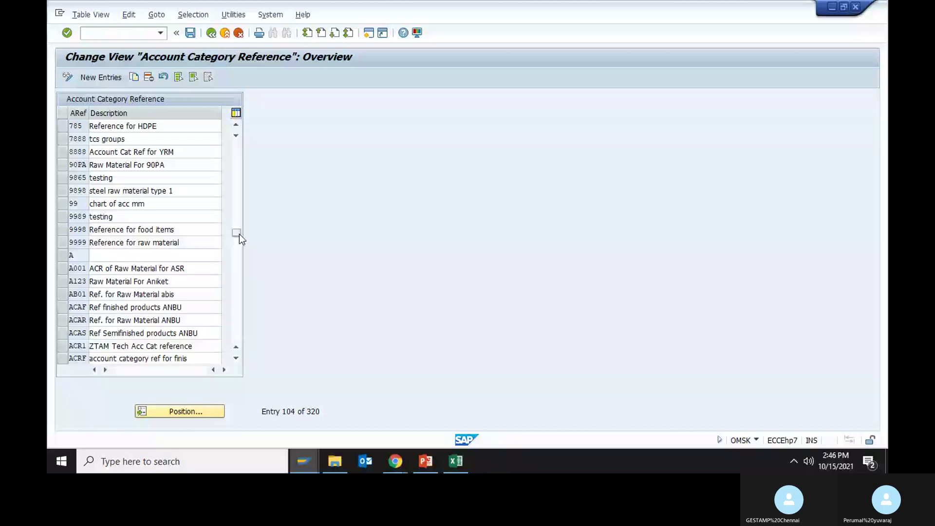
{"action": "left_click", "coordinate": [235, 126]}
{"action": "left_click", "coordinate": [236, 127]}
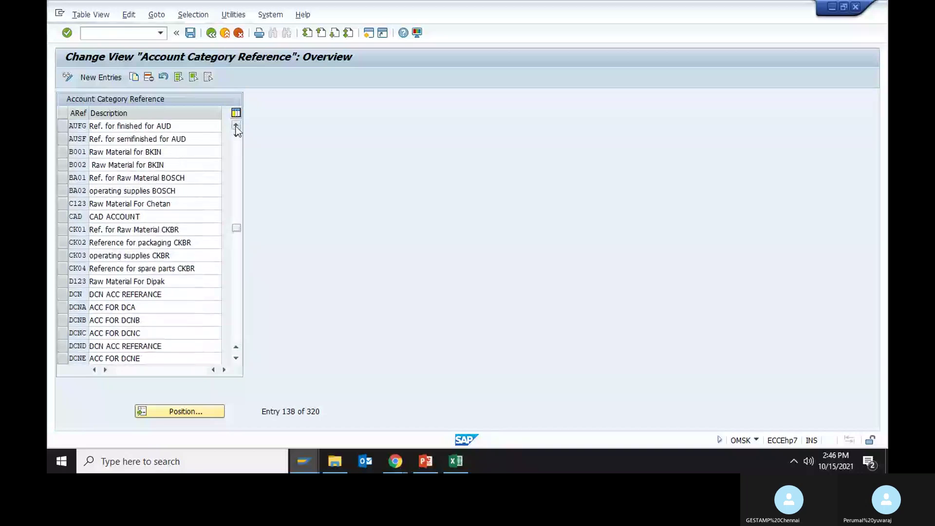
{"action": "left_click", "coordinate": [236, 127]}
{"action": "left_click_drag", "start_coordinate": [235, 226], "coordinate": [235, 177]}
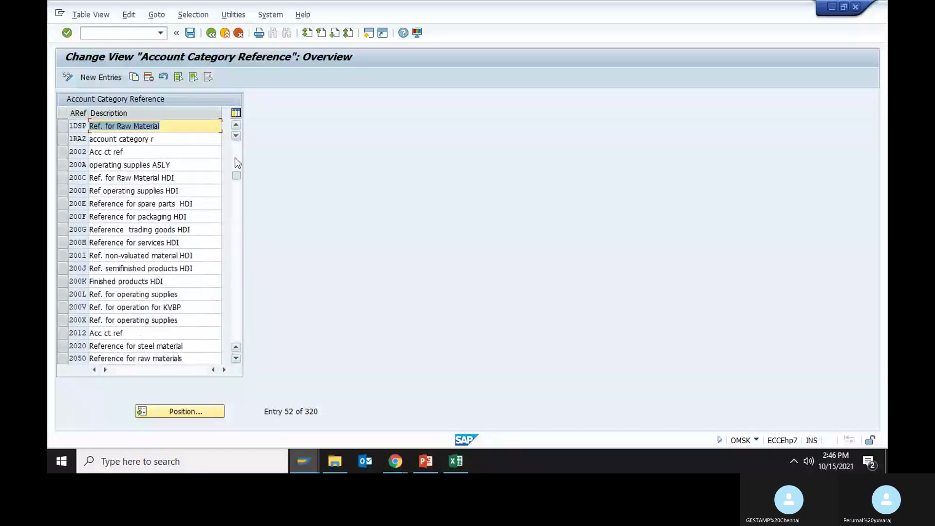
{"action": "left_click", "coordinate": [233, 127]}
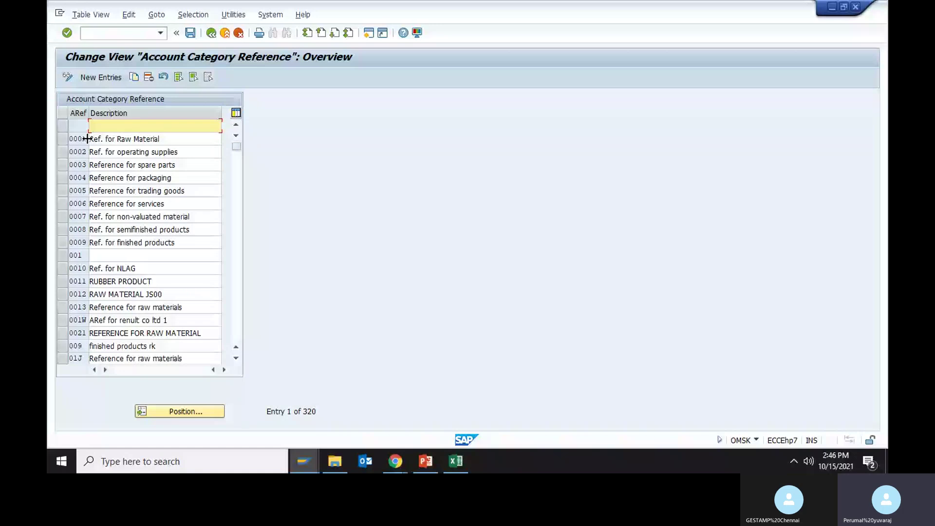
{"action": "key", "text": "Down"}
{"action": "key", "text": "Down"}
{"action": "key", "text": "Down"}
{"action": "key", "text": "Down"}
{"action": "key", "text": "Down"}
{"action": "key", "text": "Down"}
{"action": "key", "text": "Down"}
{"action": "key", "text": "Down"}
{"action": "key", "text": "Down"}
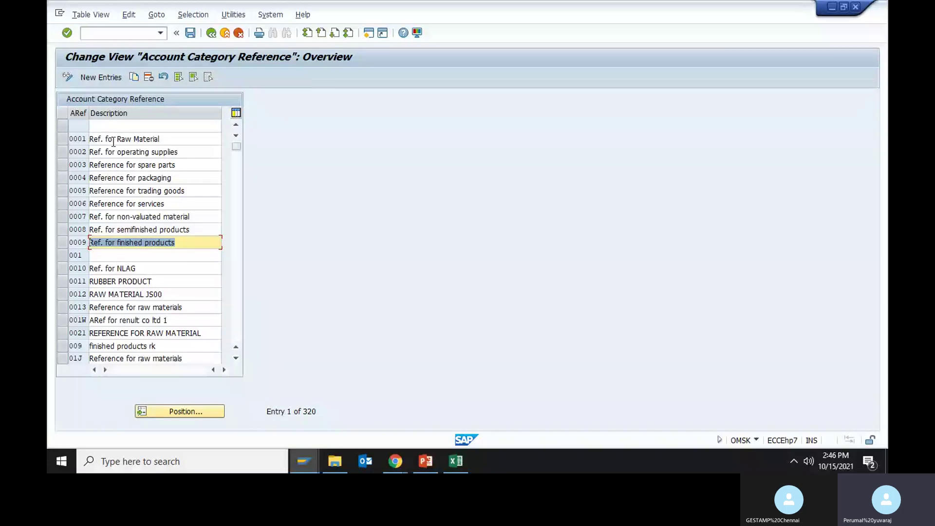
{"action": "key", "text": "Up"}
{"action": "key", "text": "Up"}
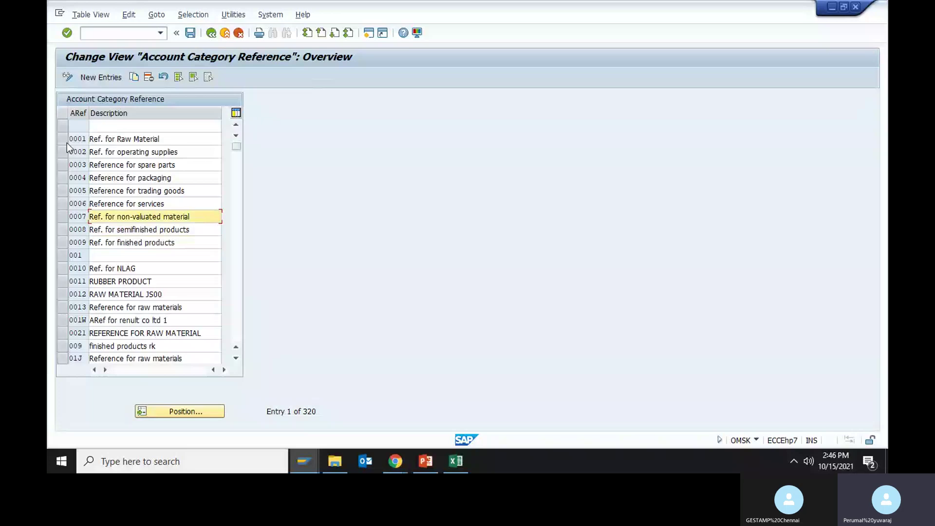
{"action": "left_click", "coordinate": [66, 143]}
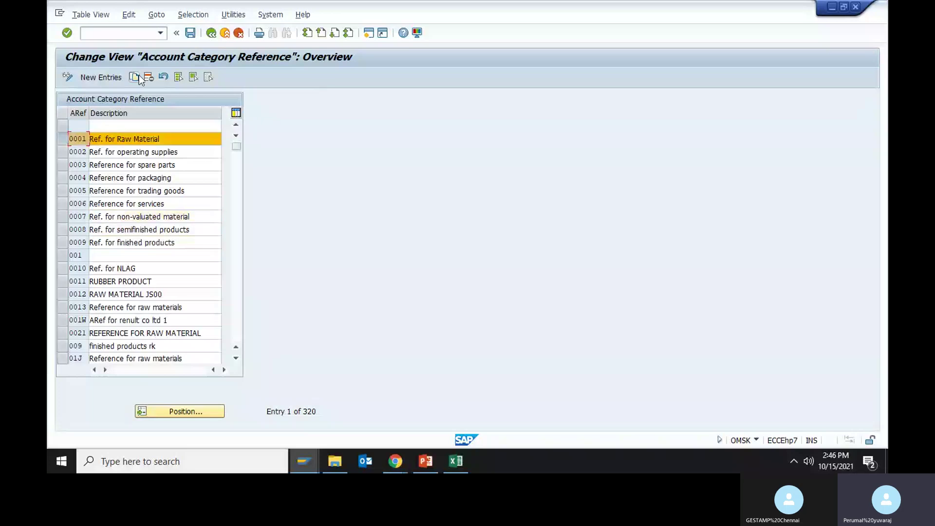
- Copy entry 0001, jot RM00 in Excel cell F19, and paste RM00 as the new key
{"action": "left_click", "coordinate": [135, 77]}
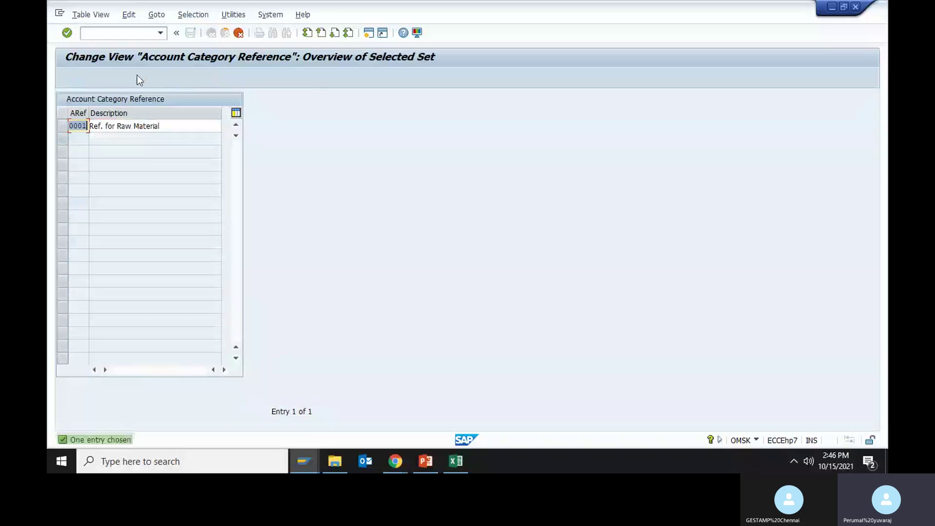
{"action": "key", "text": "alt+Tab"}
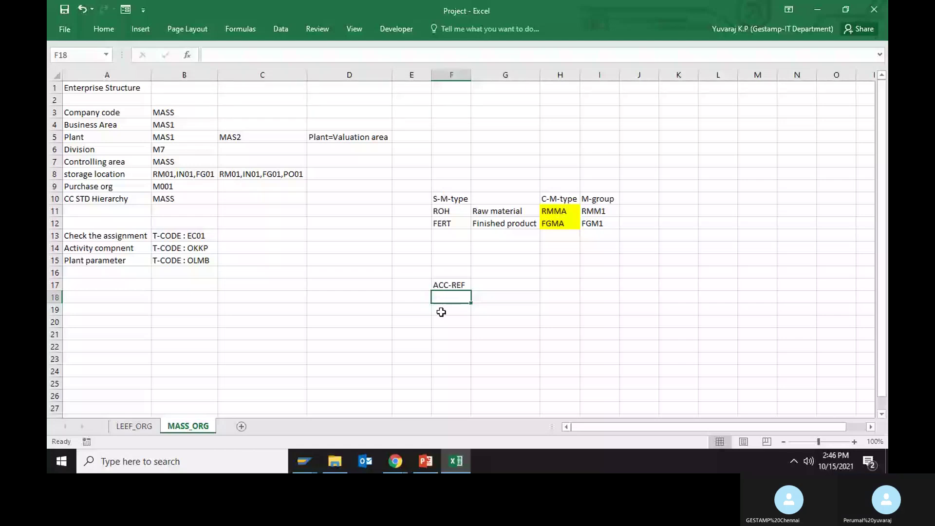
{"action": "left_click", "coordinate": [441, 312]}
{"action": "type", "text": "RM"}
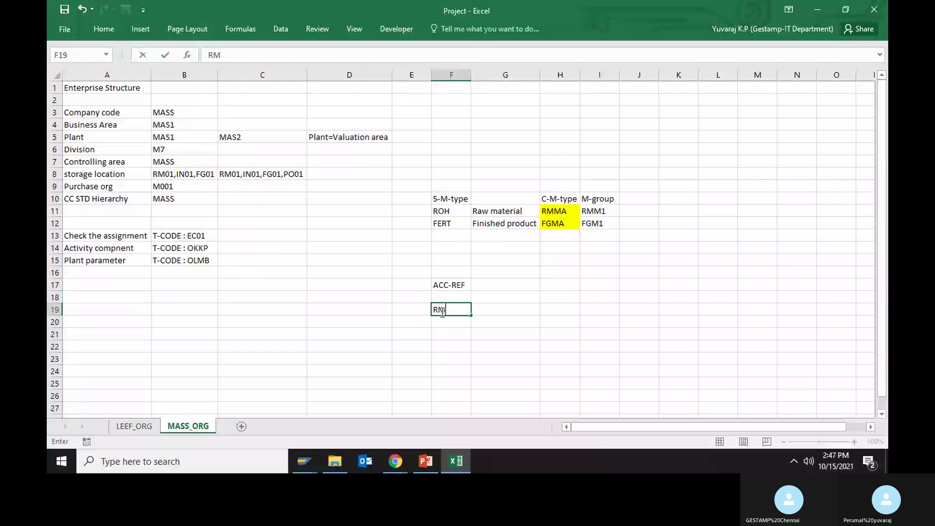
{"action": "type", "text": "0"}
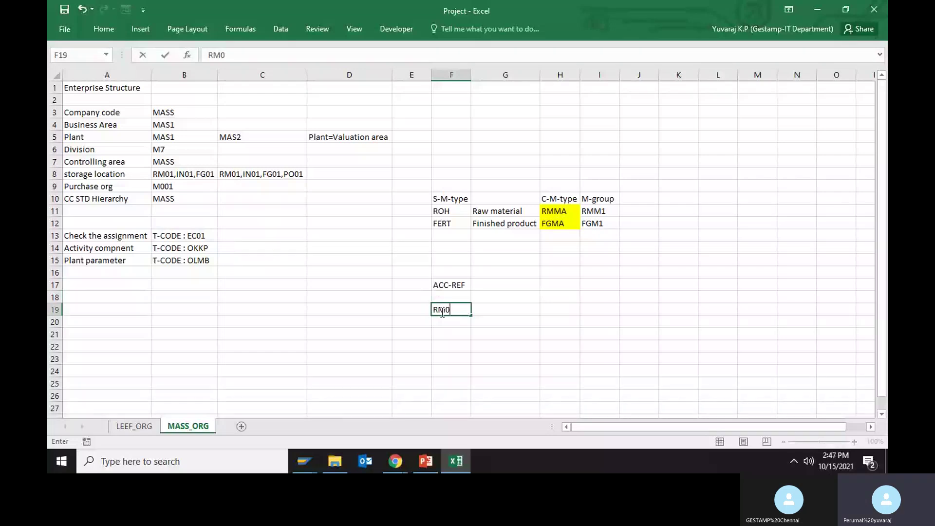
{"action": "type", "text": "0"}
{"action": "key", "text": "alt+Tab"}
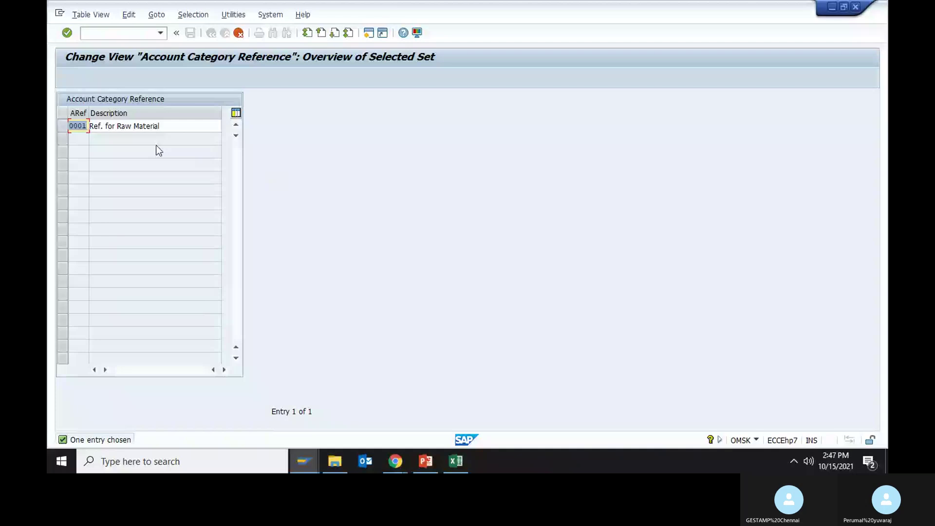
{"action": "type", "text": "RM00"}
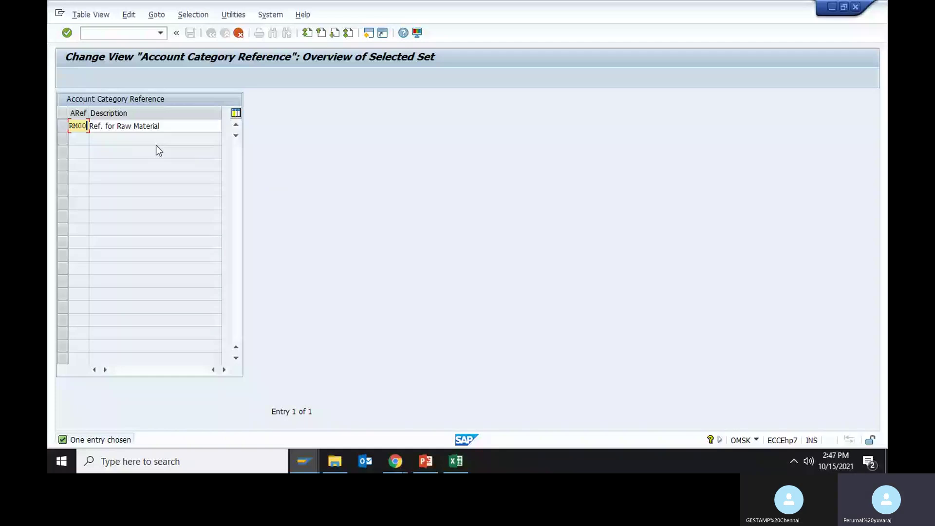
- Save reference RM00 described 'Ref. for Raw Material MASS' under the proposed customizing request
{"action": "key", "text": "Return"}
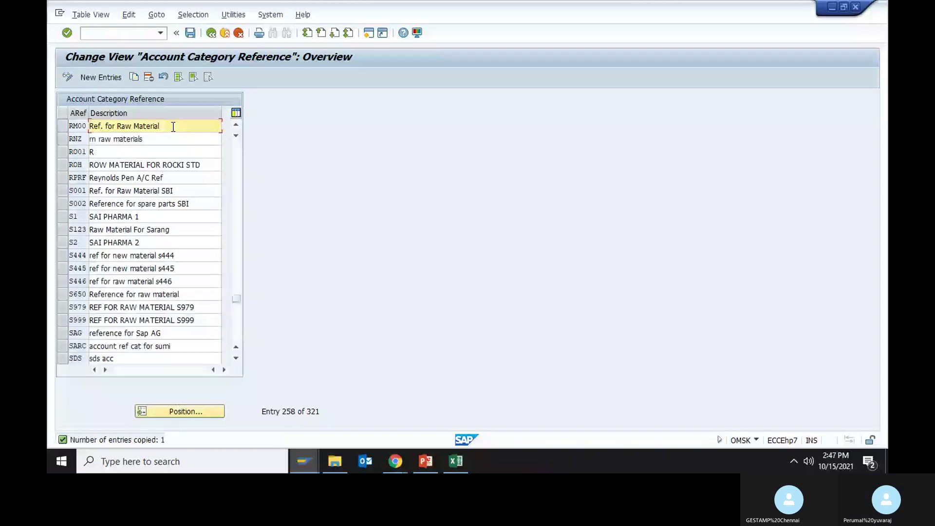
{"action": "type", "text": "MATS"}
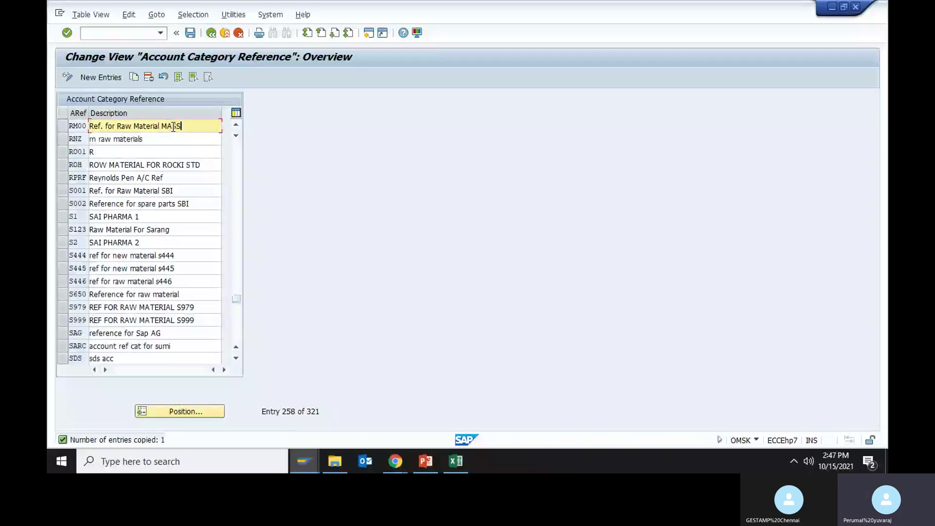
{"action": "key", "text": "Return"}
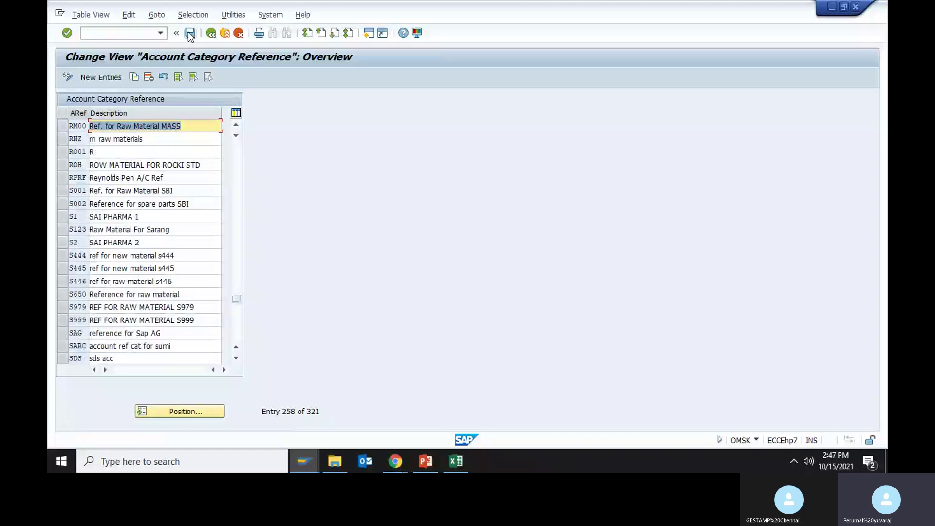
{"action": "left_click", "coordinate": [190, 33]}
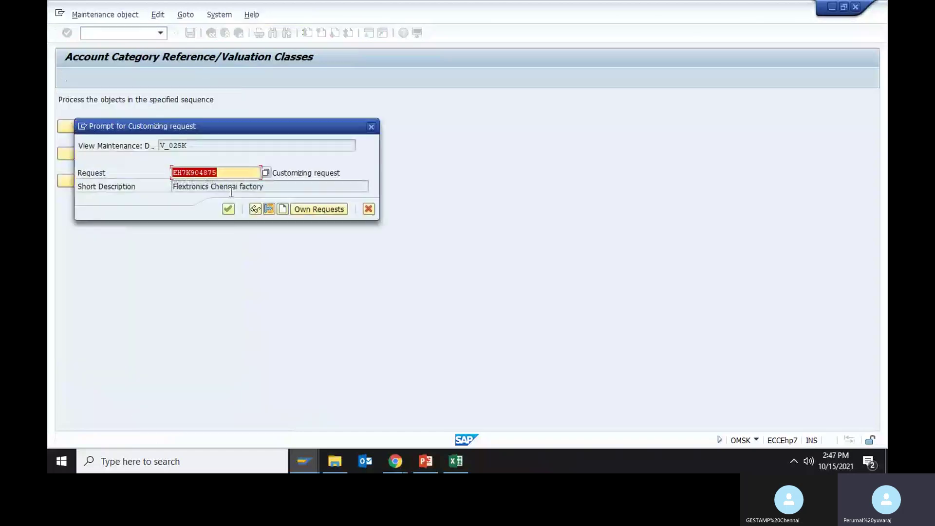
{"action": "left_click", "coordinate": [229, 210]}
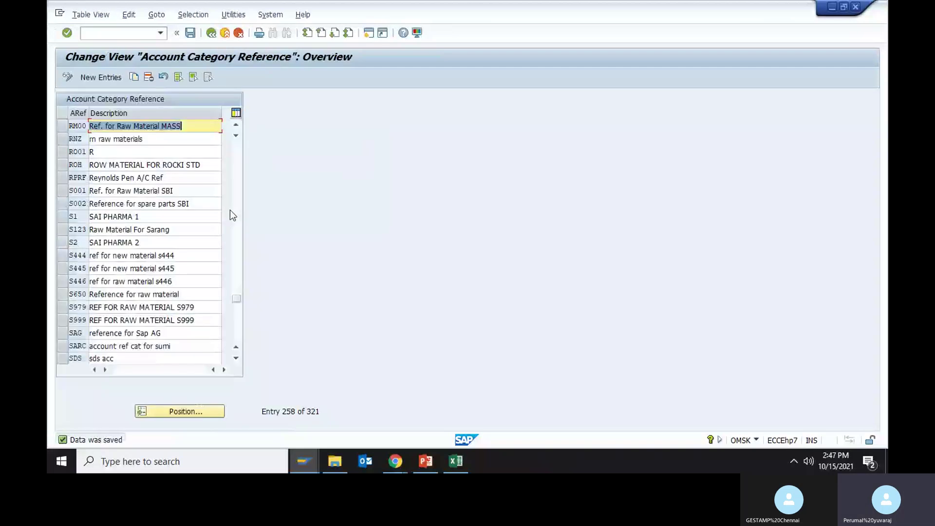
{"action": "key", "text": "ctrl+Page_Up"}
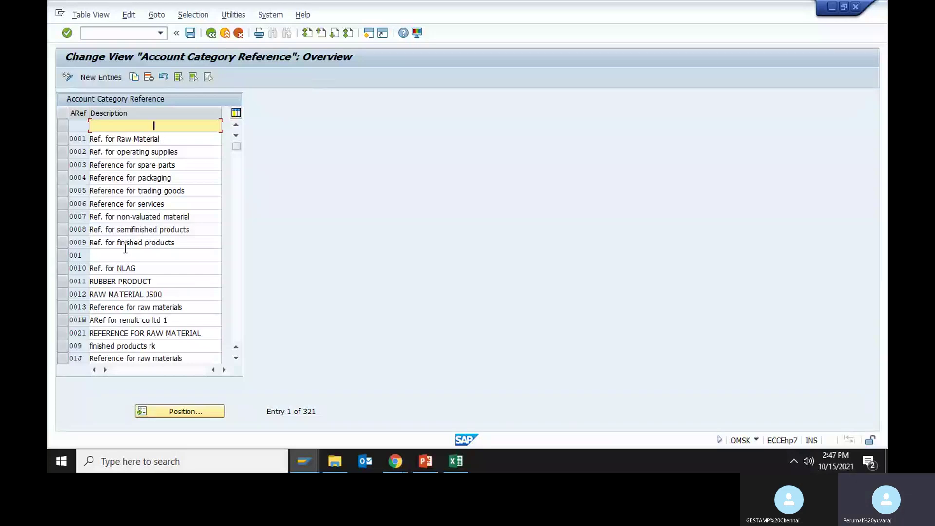
{"action": "key", "text": "alt+Tab"}
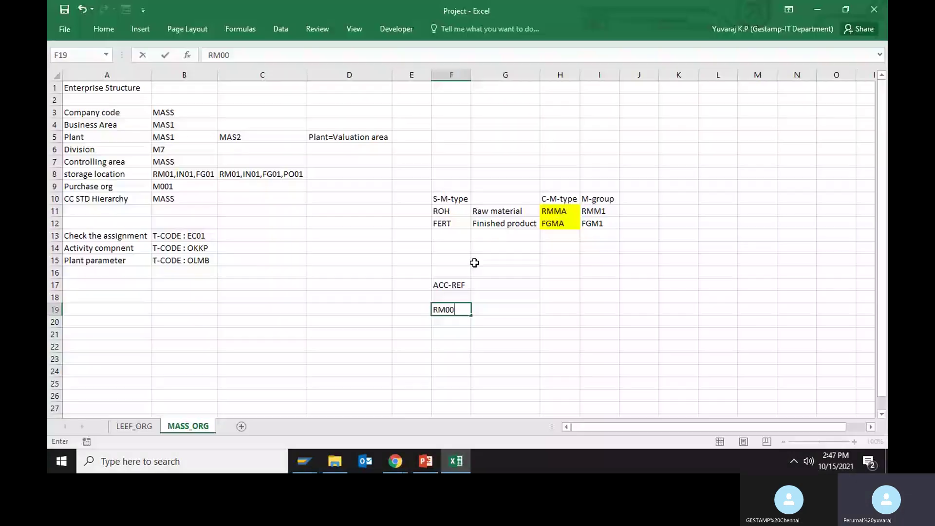
- Describe RM00 as RM MATERIAL in G19, then copy SAP entry 0009 Ref. for finished products
{"action": "left_click", "coordinate": [481, 314]}
{"action": "type", "text": "RM"}
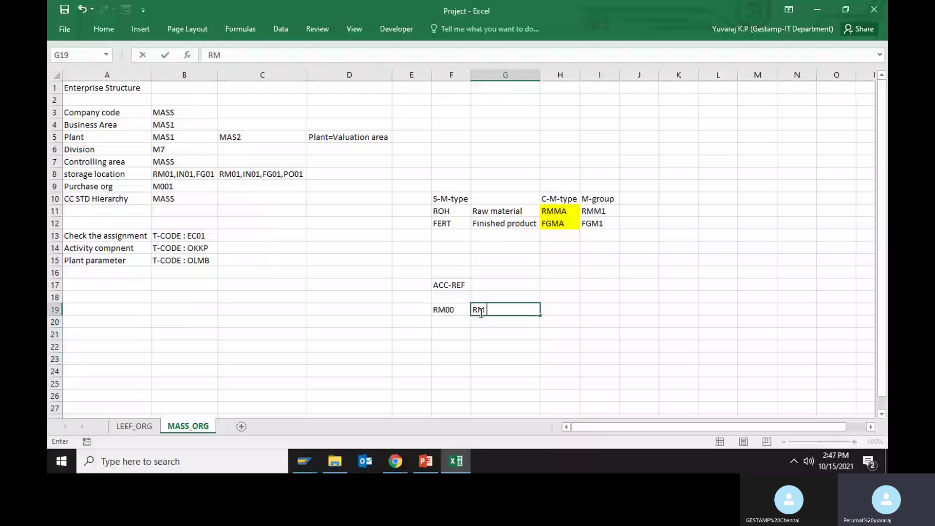
{"action": "type", "text": " MATERIAL"}
{"action": "key", "text": "Return"}
{"action": "key", "text": "alt+Tab"}
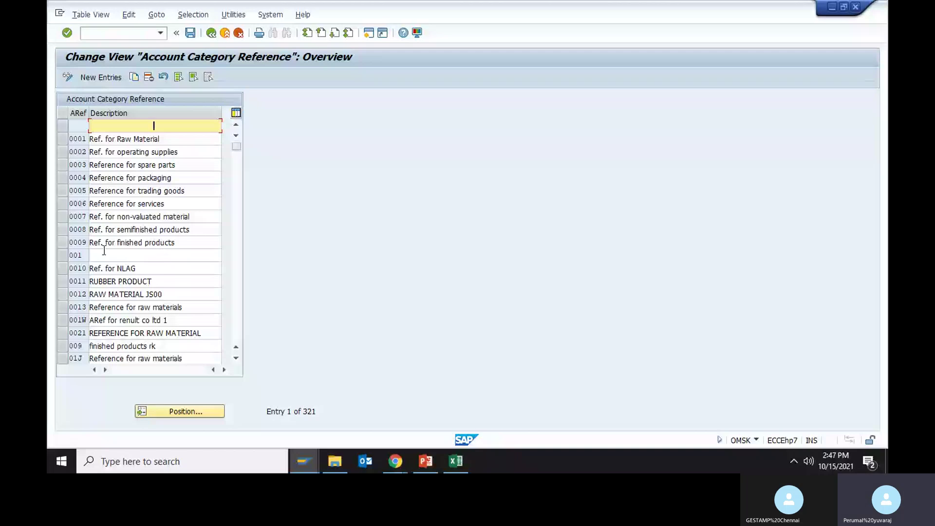
{"action": "left_click", "coordinate": [134, 77]}
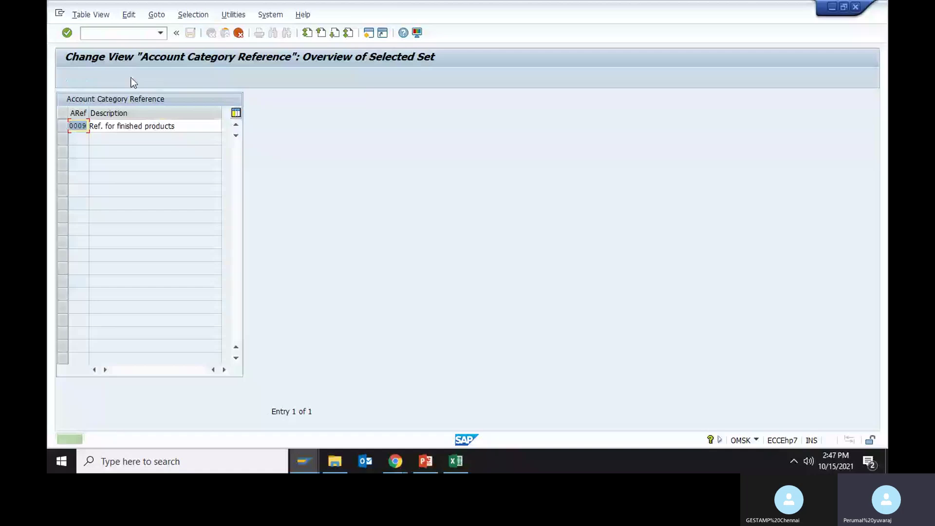
- Create and save reference FG00 described 'Ref. for finished products MASS', then exit the table
{"action": "type", "text": "FG00"}
{"action": "key", "text": "Tab"}
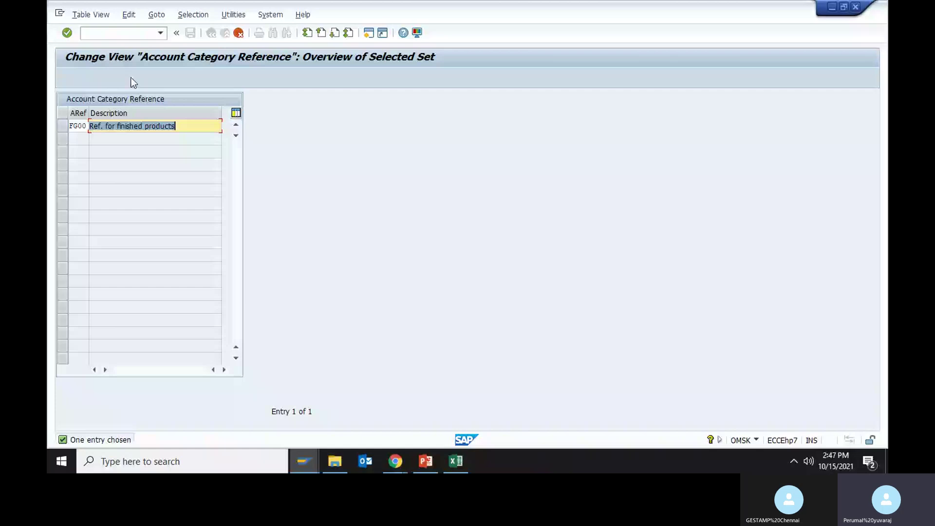
{"action": "key", "text": "End"}
{"action": "type", "text": "MAA"}
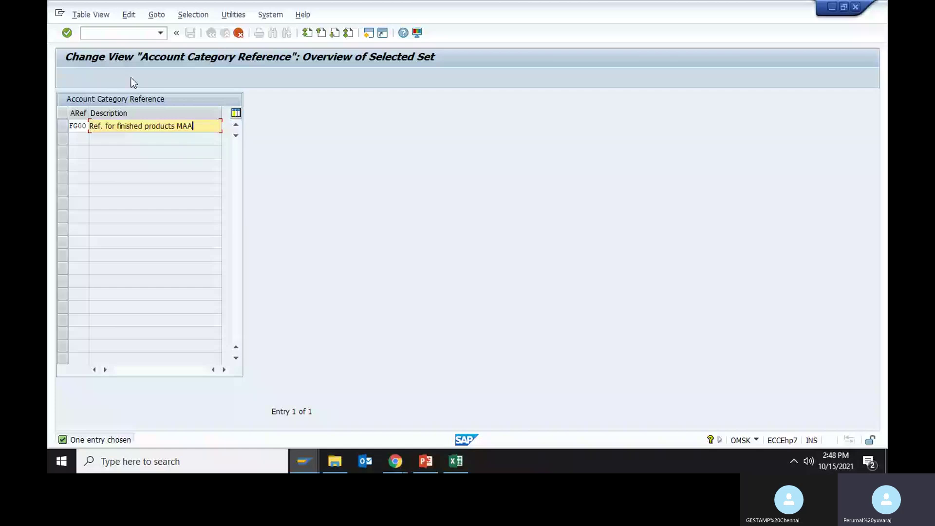
{"action": "key", "text": "BackSpace"}
{"action": "type", "text": "S"}
{"action": "key", "text": "Return"}
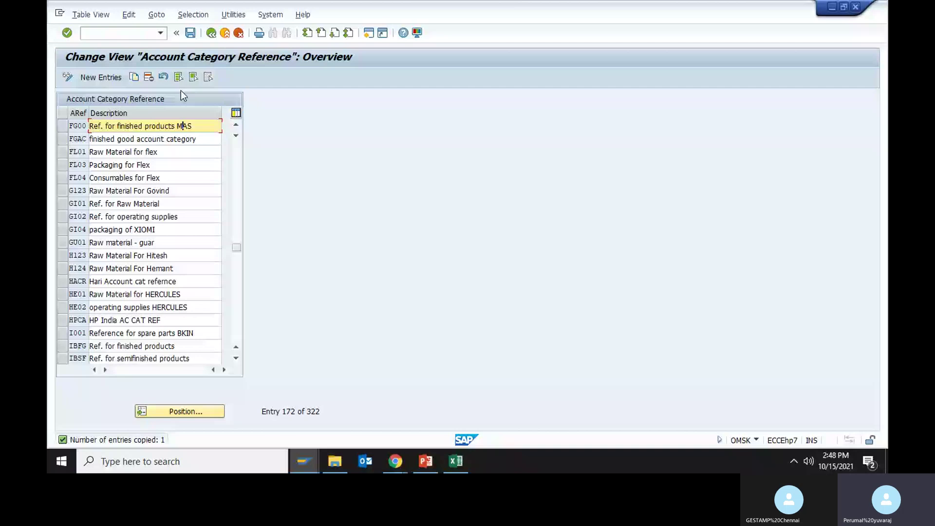
{"action": "key", "text": "Return"}
{"action": "left_click", "coordinate": [190, 33]}
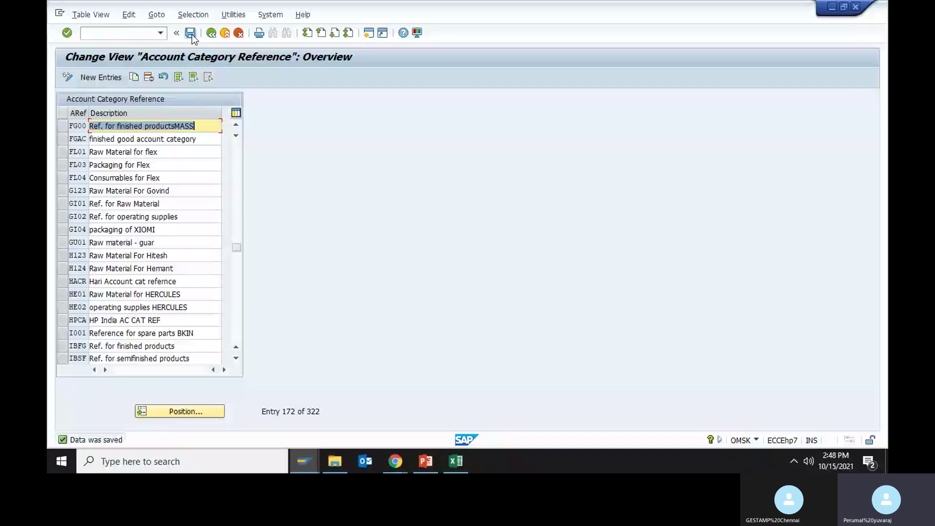
{"action": "left_click", "coordinate": [191, 34]}
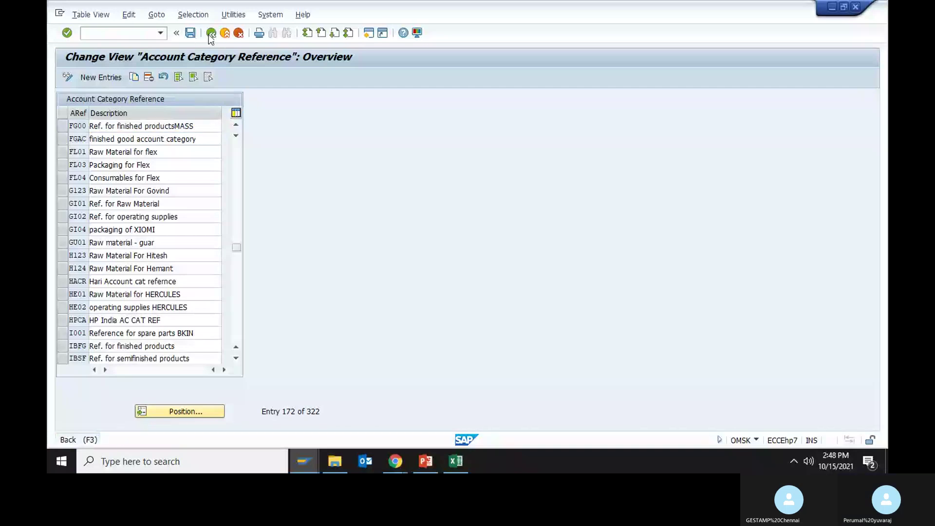
{"action": "left_click", "coordinate": [211, 33]}
- Record FG00 in Excel cell F20 with description 'FG P' beside it
{"action": "left_click", "coordinate": [456, 461]}
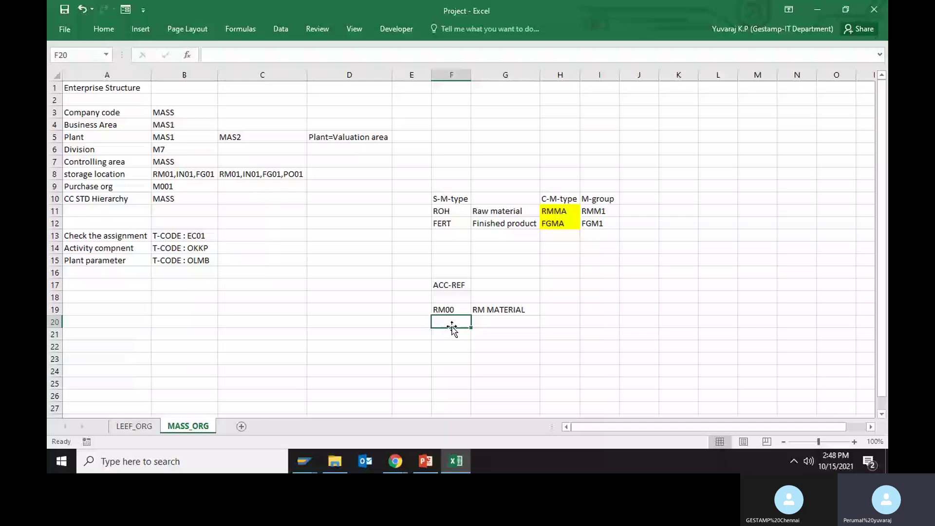
{"action": "type", "text": "FG00"}
{"action": "key", "text": "Tab"}
{"action": "type", "text": "FG P"}
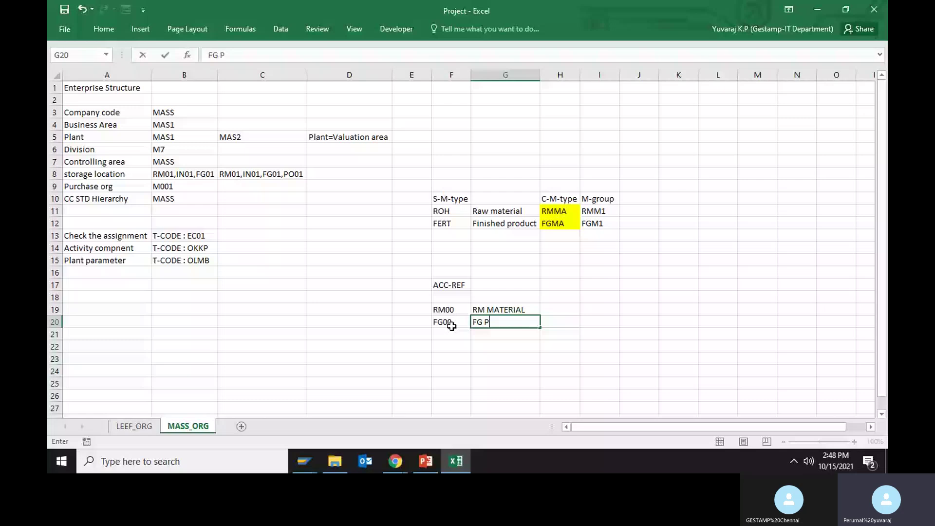
{"action": "key", "text": "alt+Tab"}
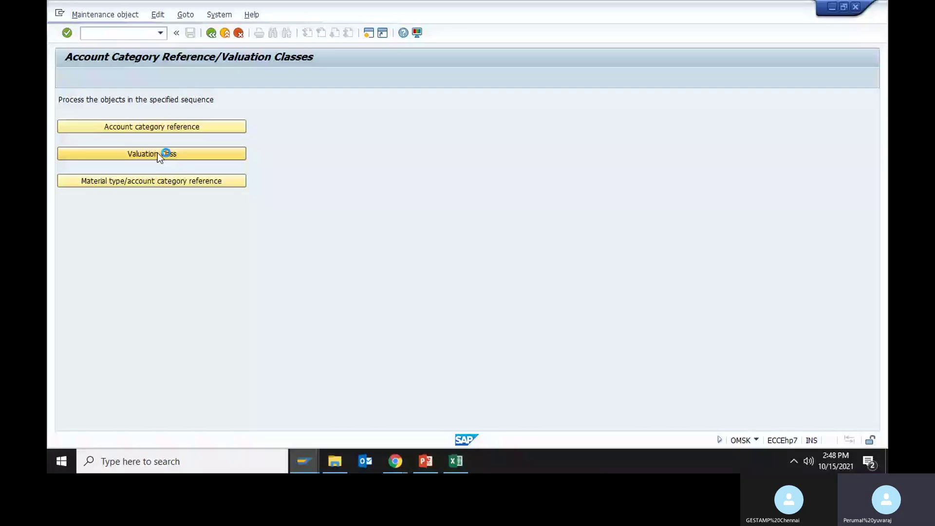
- Open the Valuation Classes table, scroll through its 622 entries, and start New Entries
{"action": "left_click", "coordinate": [157, 153]}
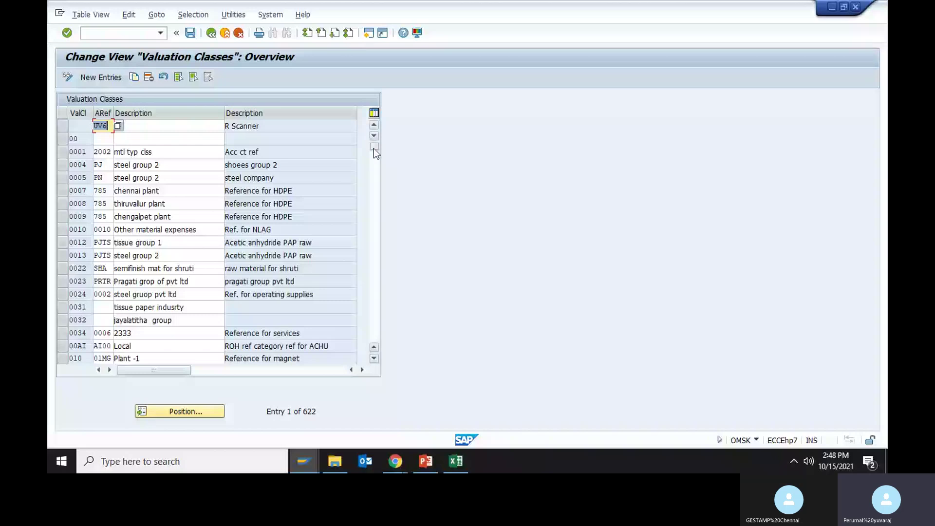
{"action": "left_click_drag", "start_coordinate": [373, 148], "coordinate": [374, 285]}
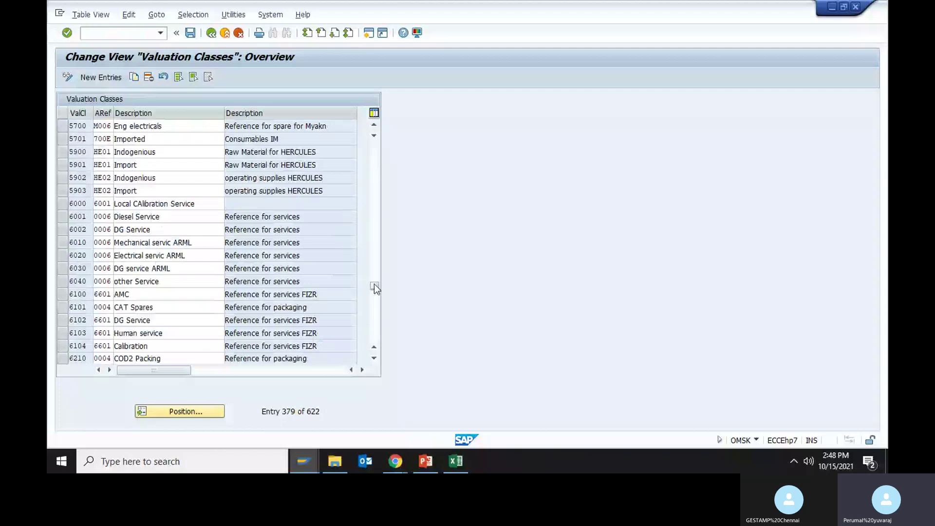
{"action": "left_click_drag", "start_coordinate": [375, 285], "coordinate": [375, 230]}
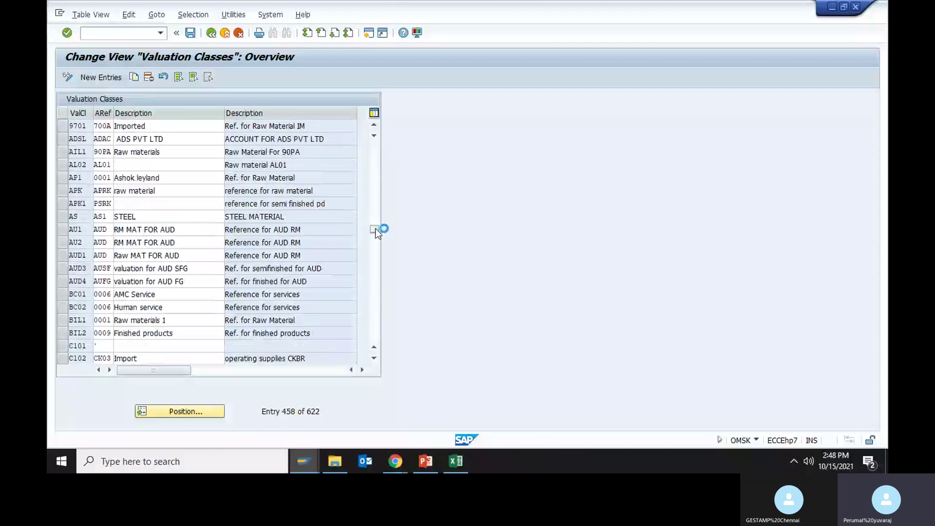
{"action": "left_click_drag", "start_coordinate": [375, 229], "coordinate": [375, 302]}
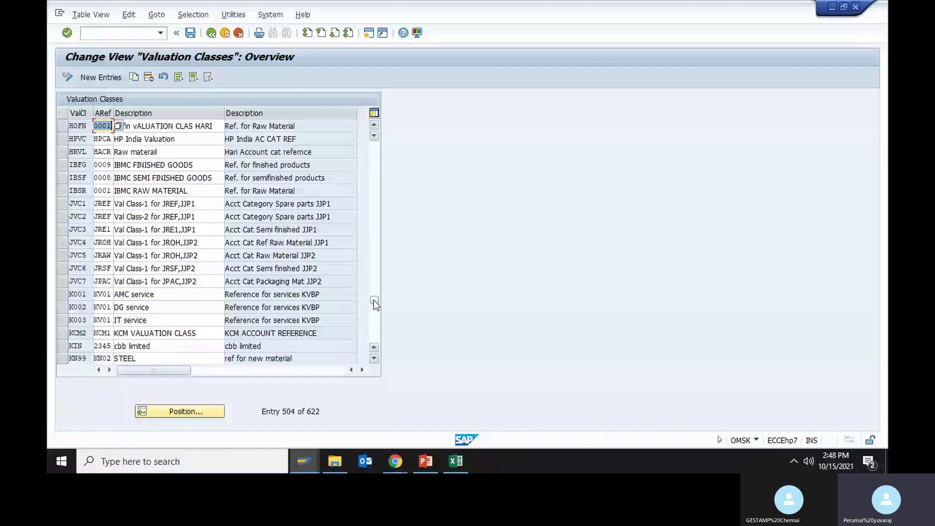
{"action": "left_click_drag", "start_coordinate": [373, 300], "coordinate": [375, 207]}
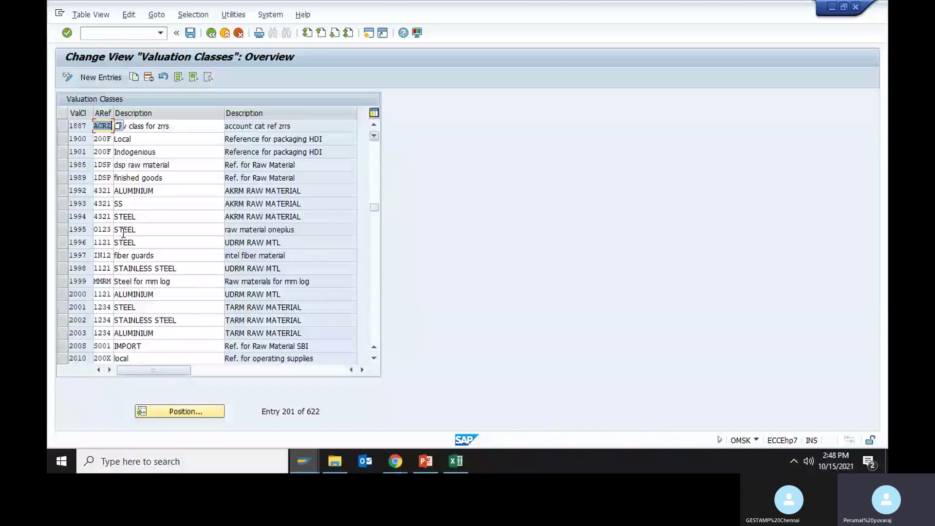
{"action": "left_click", "coordinate": [101, 77]}
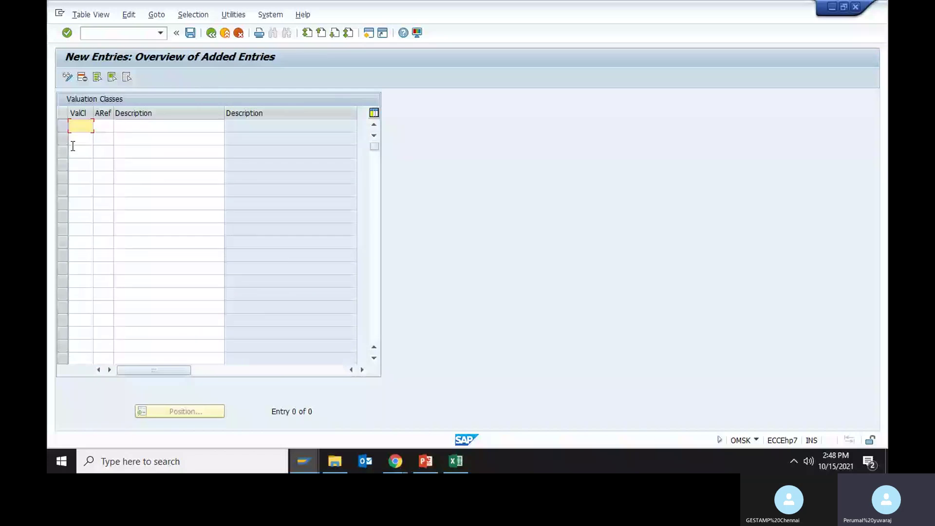
- Enter valuation class 2211 with reference RM00 and paste the 'Raw Material MAS' description
{"action": "type", "text": "2100"}
{"action": "key", "text": "Return"}
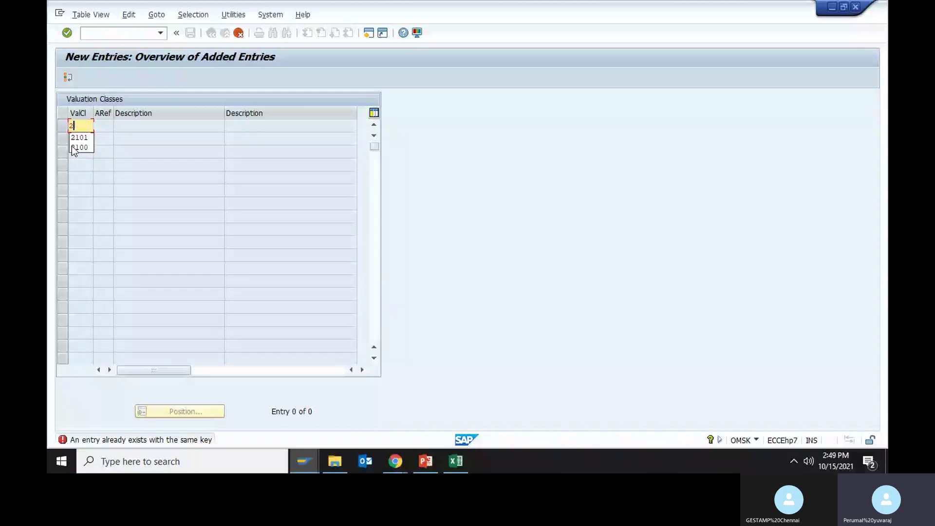
{"action": "type", "text": "211"}
{"action": "key", "text": "Return"}
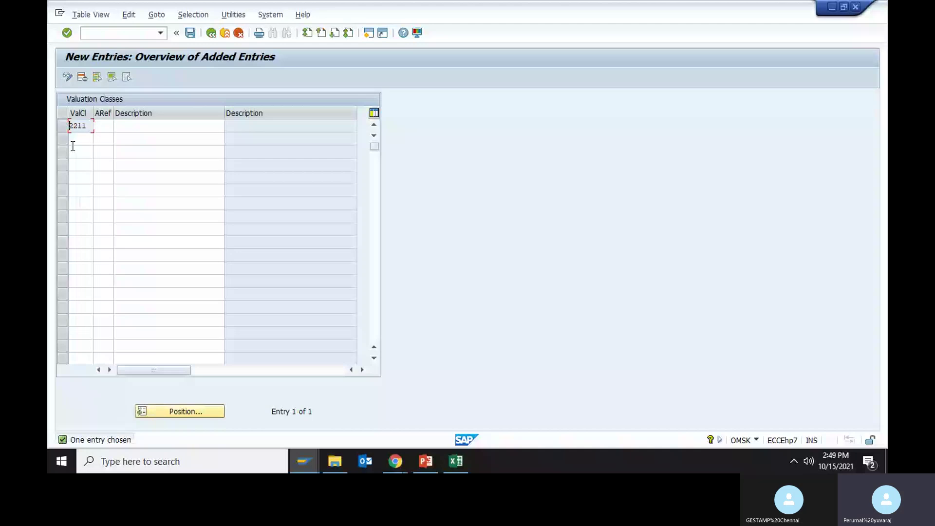
{"action": "key", "text": "alt+Tab"}
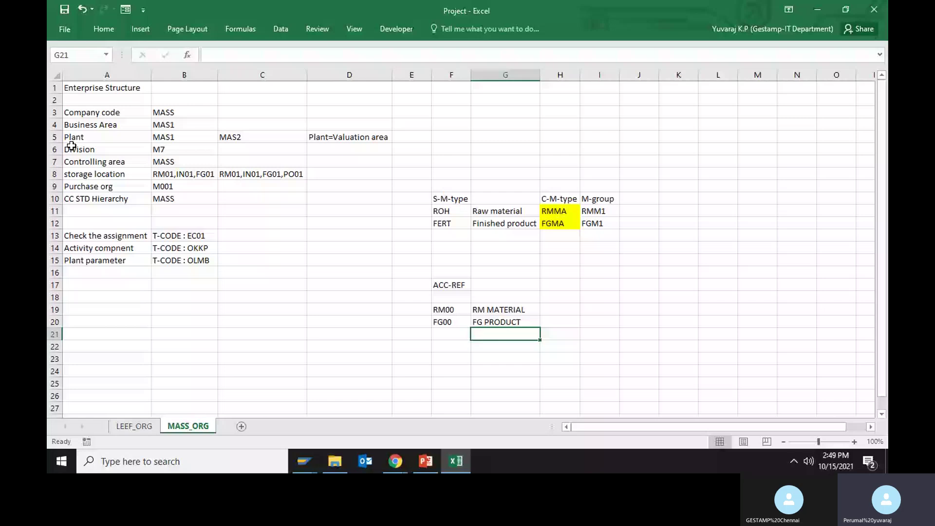
{"action": "key", "text": "alt+Tab"}
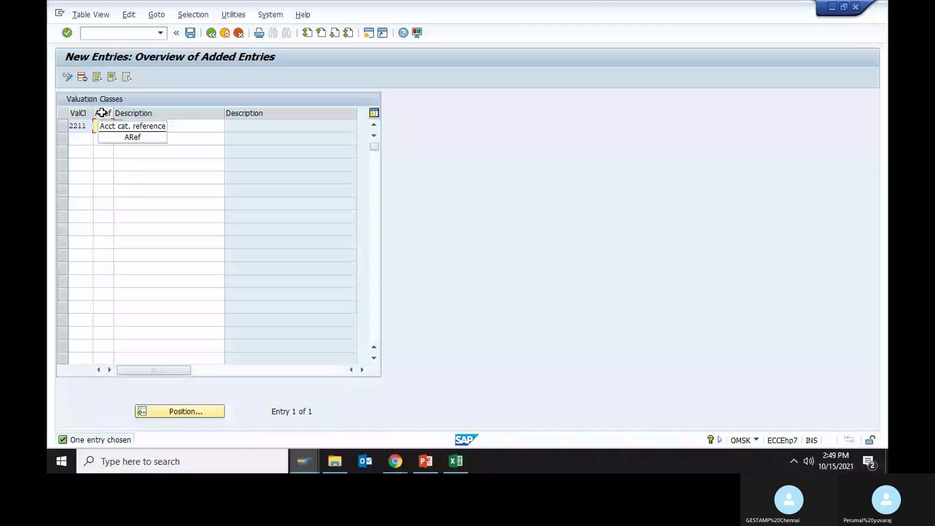
{"action": "key", "text": "alt+Tab"}
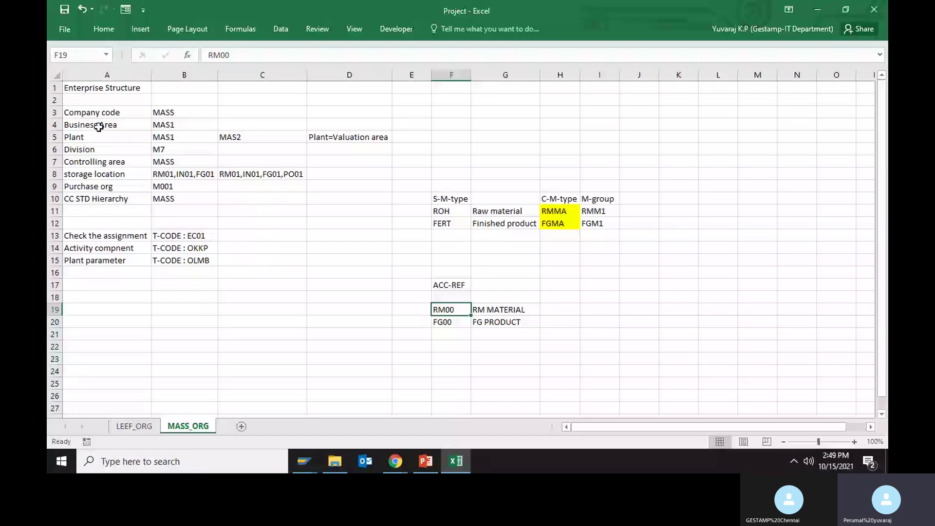
{"action": "key", "text": "alt+Tab"}
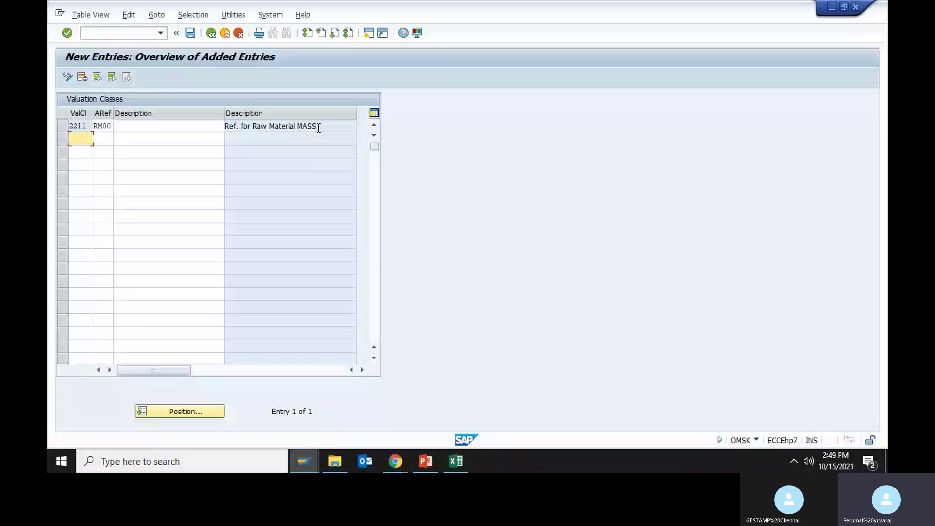
{"action": "left_click", "coordinate": [146, 127]}
{"action": "type", "text": "Raw Material MAS"}
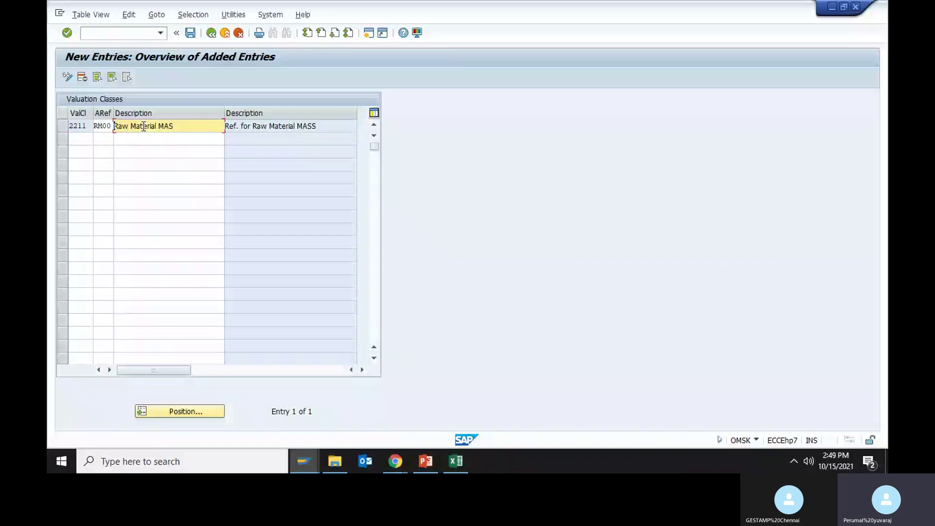
- Add a second row, valuation class 2212, with account reference RM00
{"action": "left_click", "coordinate": [86, 138]}
{"action": "type", "text": "2212"}
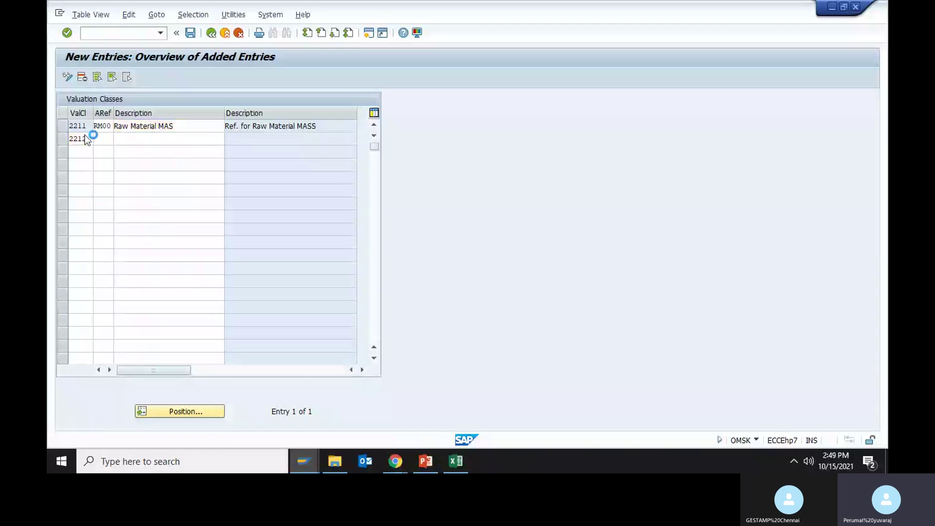
{"action": "key", "text": "Tab"}
{"action": "type", "text": "REF."}
{"action": "key", "text": "Return"}
{"action": "key", "text": "BackSpace"}
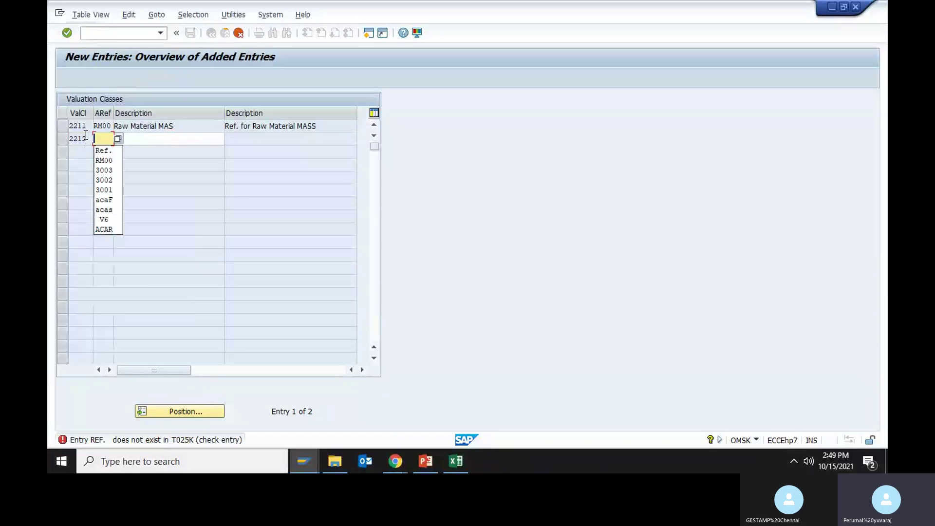
{"action": "type", "text": "RM00"}
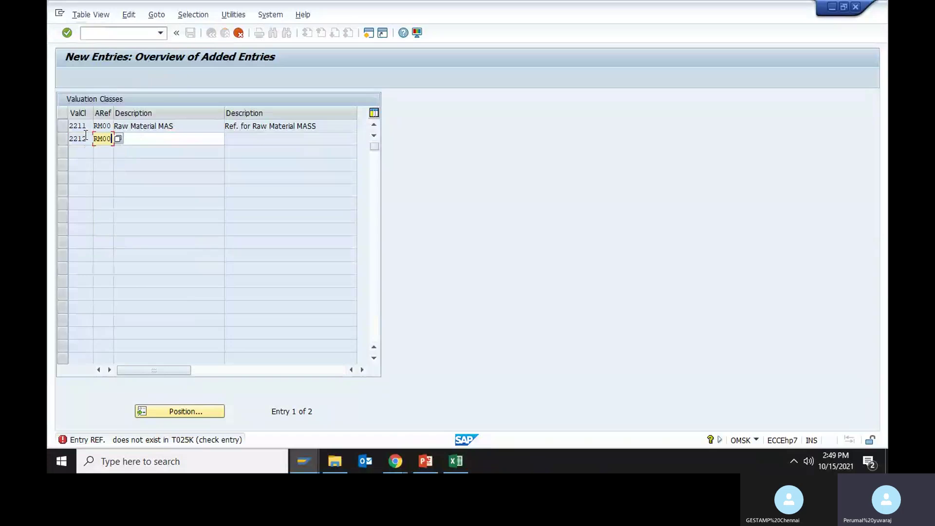
{"action": "key", "text": "Return"}
{"action": "key", "text": "Tab"}
{"action": "key", "text": "Up"}
{"action": "key", "text": "Tab"}
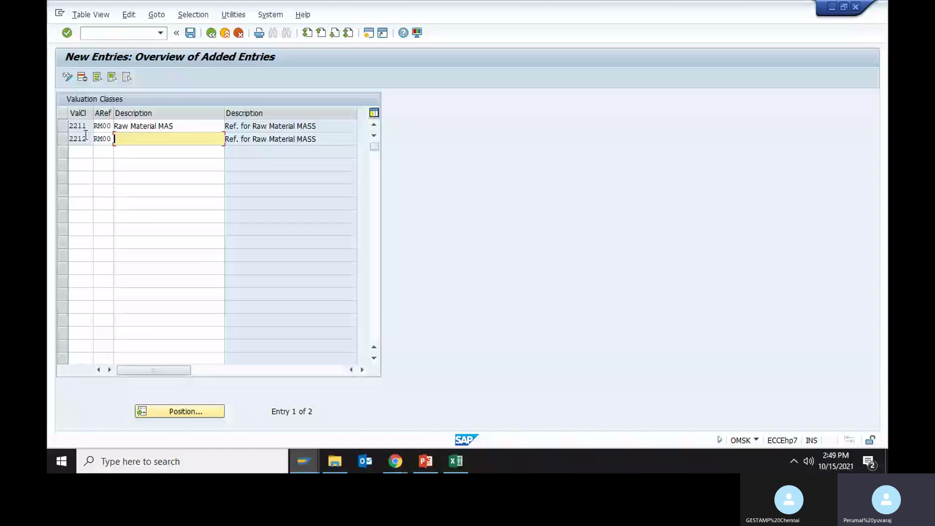
- Fill in both descriptions as 'Raw Material MASS' and start row 2213
{"action": "type", "text": "Ref. for Raw Material MAS"}
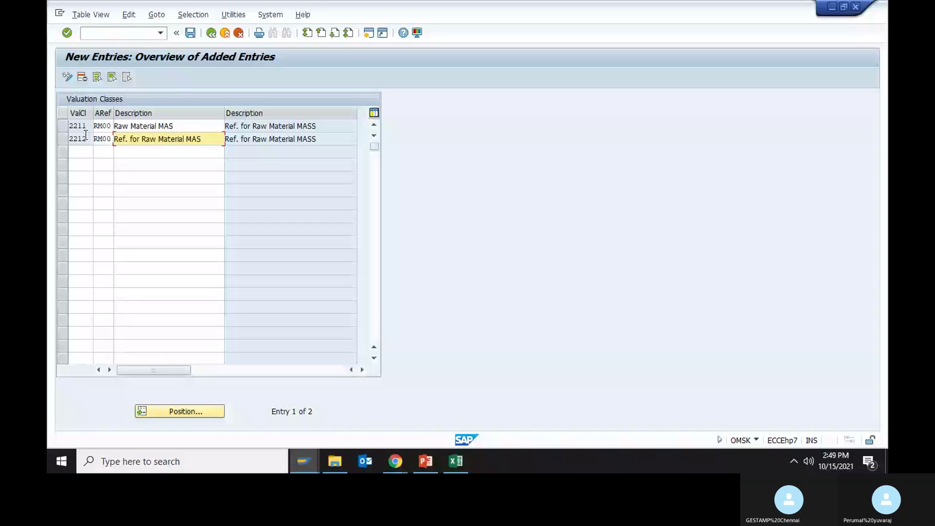
{"action": "key", "text": "BackSpace"}
{"action": "key", "text": "BackSpace"}
{"action": "key", "text": "BackSpace"}
{"action": "key", "text": "BackSpace"}
{"action": "key", "text": "BackSpace"}
{"action": "key", "text": "BackSpace"}
{"action": "key", "text": "BackSpace"}
{"action": "key", "text": "BackSpace"}
{"action": "key", "text": "BackSpace"}
{"action": "key", "text": "Return"}
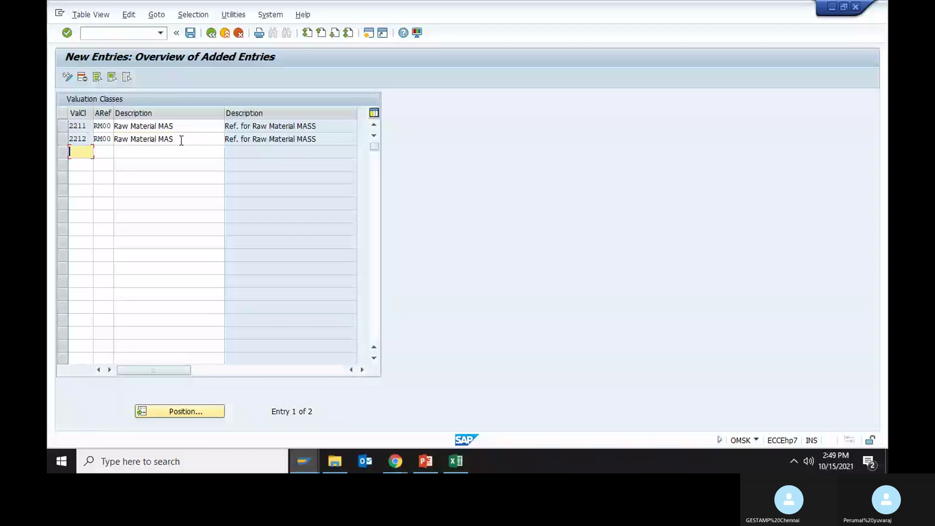
{"action": "left_click", "coordinate": [181, 140]}
{"action": "type", "text": "S"}
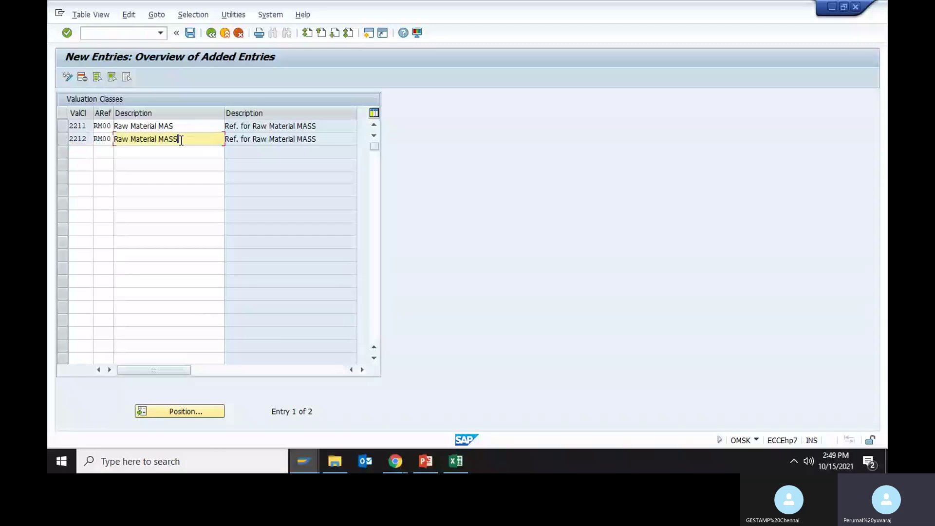
{"action": "key", "text": "Return"}
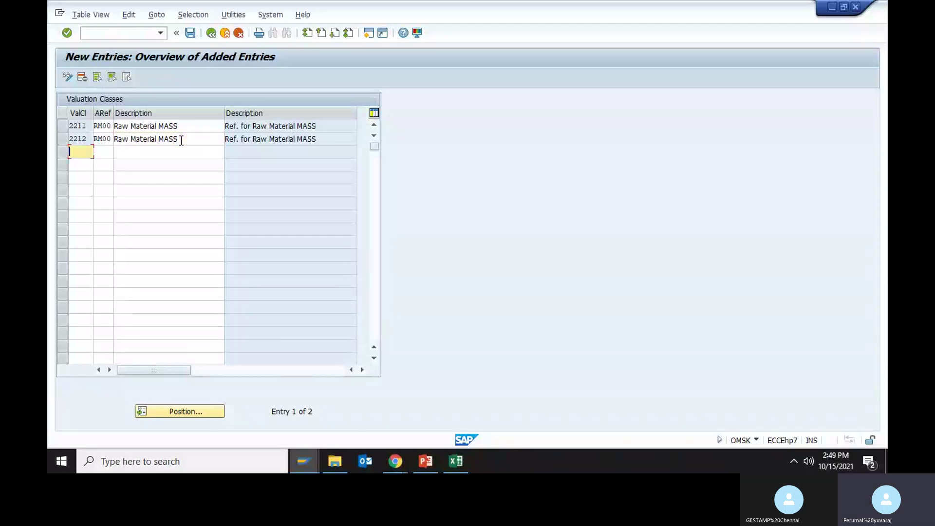
{"action": "type", "text": "2213"}
- Check the FG00 finished-product reference in the Excel workbook and return to SAP
{"action": "key", "text": "alt+Tab"}
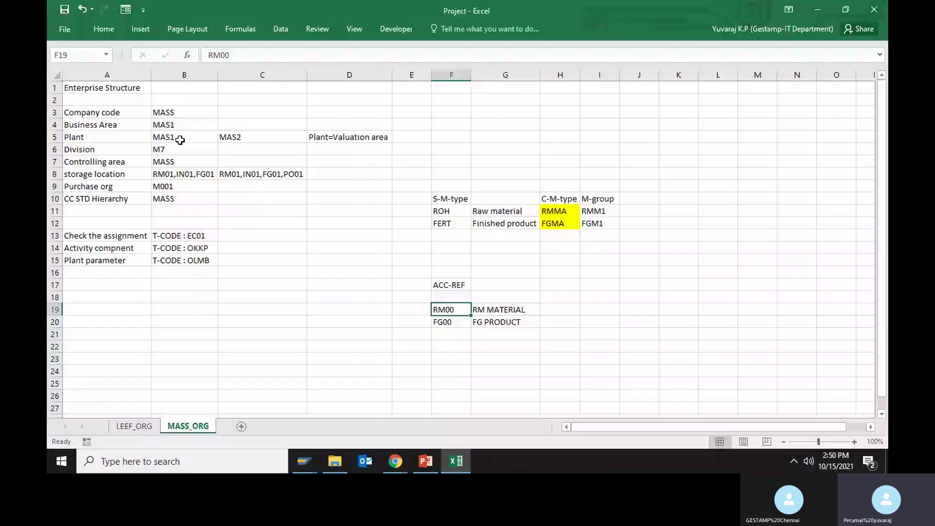
{"action": "key", "text": "alt+Tab"}
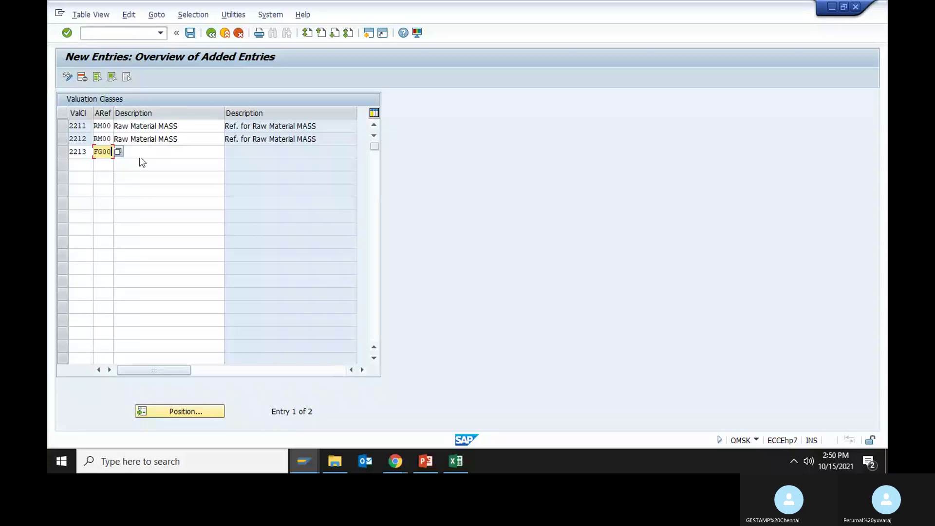
- Give class 2213 reference FG00 and copy 'finished productsMASS' into its description
{"action": "key", "text": "Return"}
{"action": "left_click", "coordinate": [326, 151]}
{"action": "left_click_drag", "start_coordinate": [326, 151], "coordinate": [254, 152]}
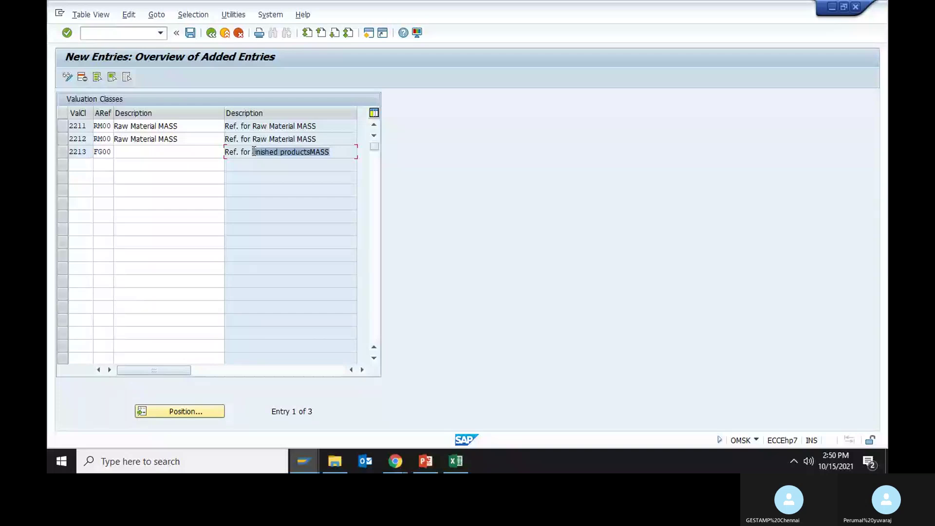
{"action": "key", "text": "ctrl+c"}
{"action": "left_click", "coordinate": [151, 152]}
{"action": "key", "text": "ctrl+v"}
{"action": "key", "text": "Tab"}
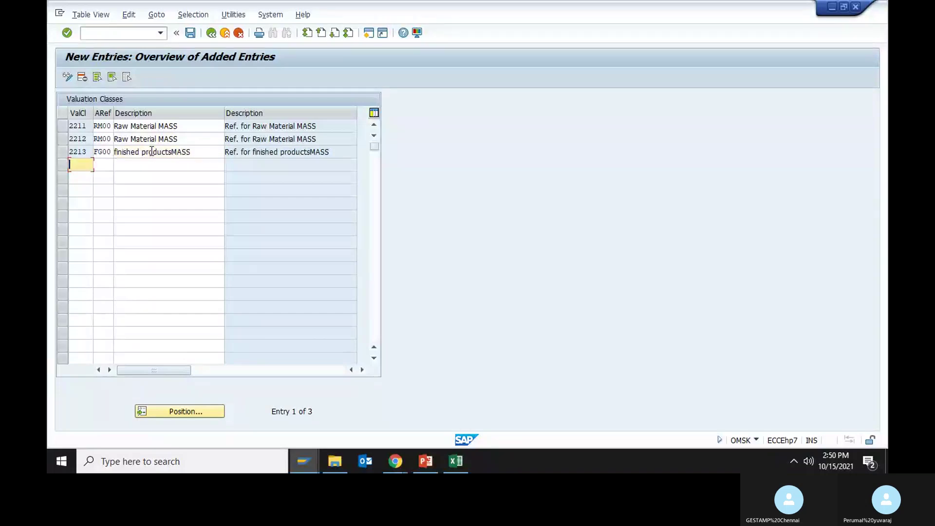
- Add valuation class 2214 with FG00 and the description 'finished productsMASS'
{"action": "type", "text": "2214"}
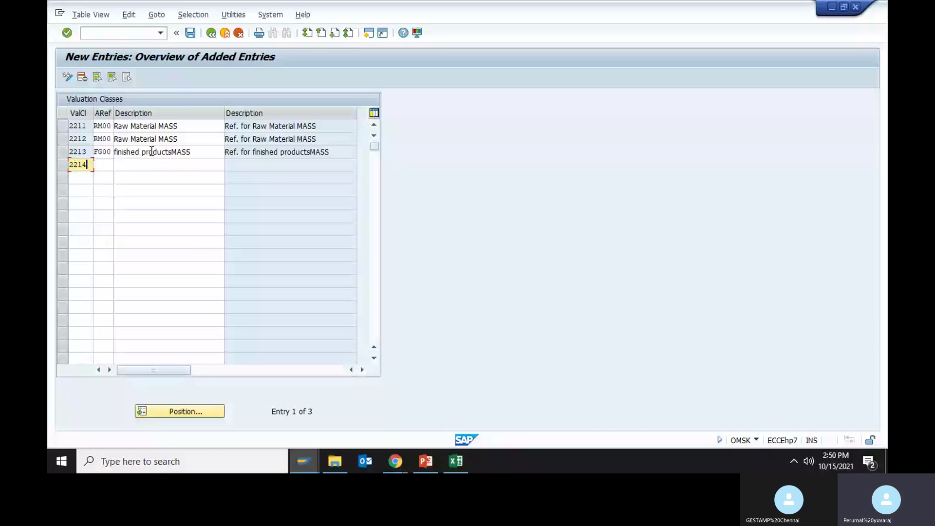
{"action": "key", "text": "Return"}
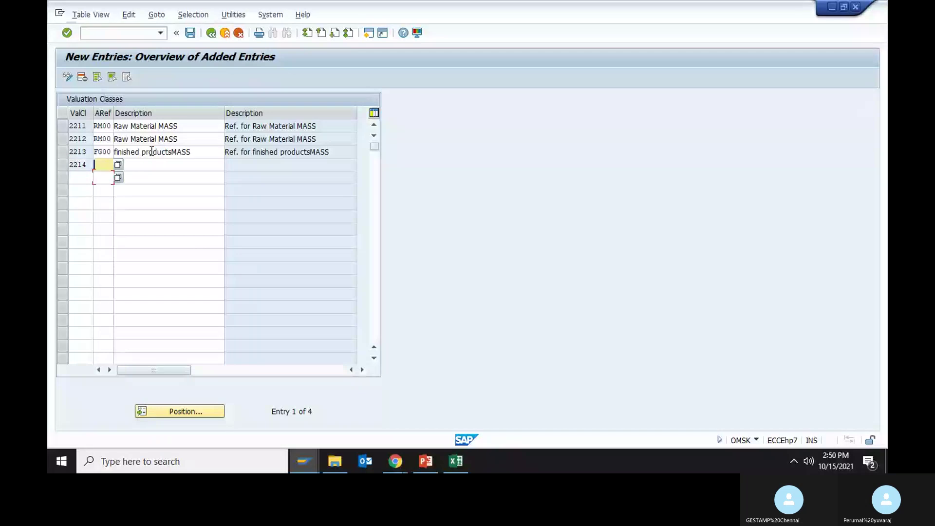
{"action": "type", "text": "FG00"}
{"action": "key", "text": "Return"}
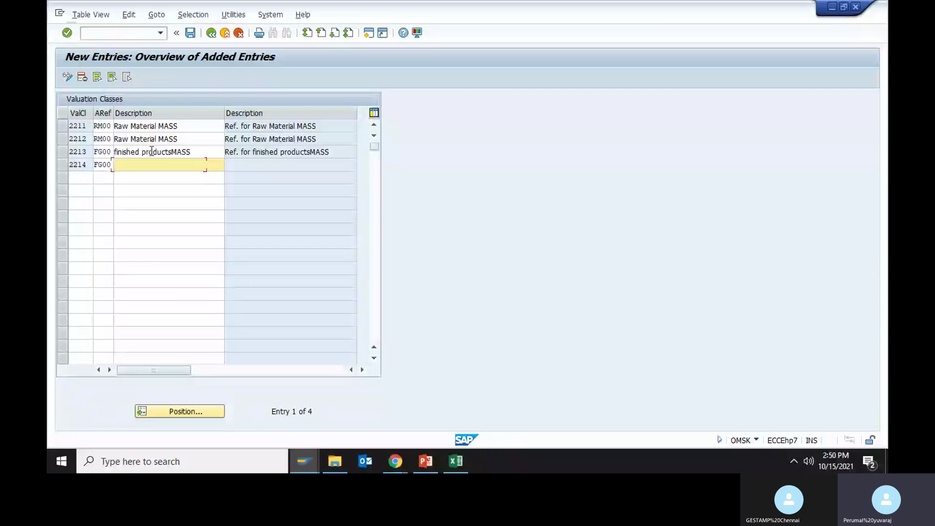
{"action": "key", "text": "ctrl+v"}
{"action": "key", "text": "Return"}
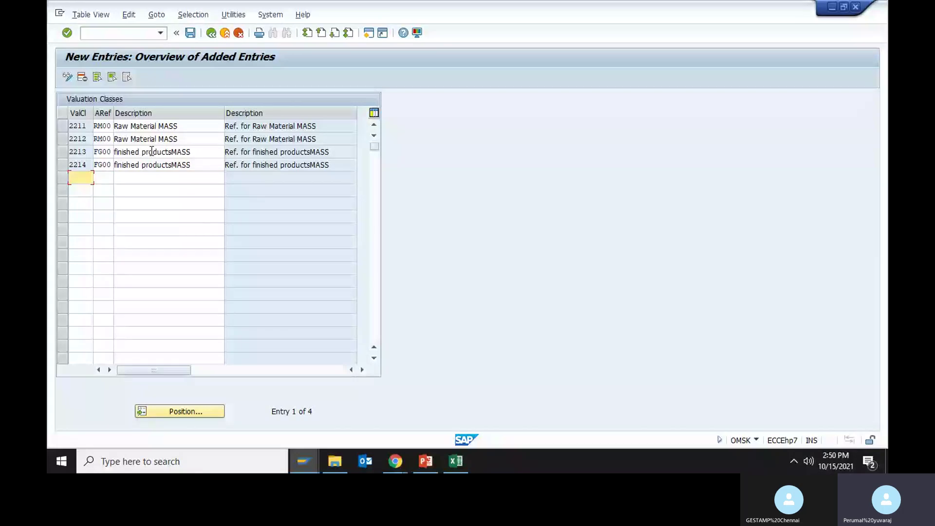
- Record valuation classes 2211–2214 in Excel cells H19:I20
{"action": "key", "text": "alt+Tab"}
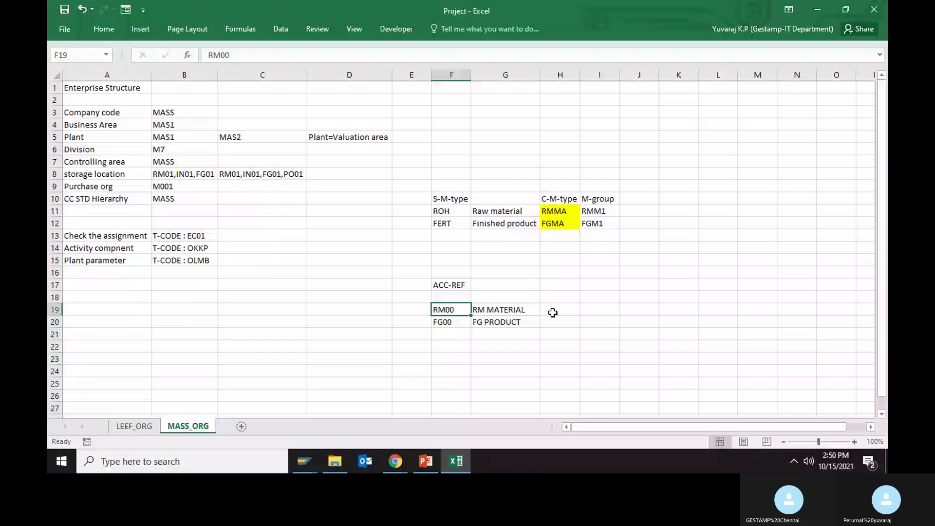
{"action": "left_click", "coordinate": [553, 313]}
{"action": "type", "text": "2211"}
{"action": "key", "text": "Tab"}
{"action": "type", "text": "2212"}
{"action": "key", "text": "Return"}
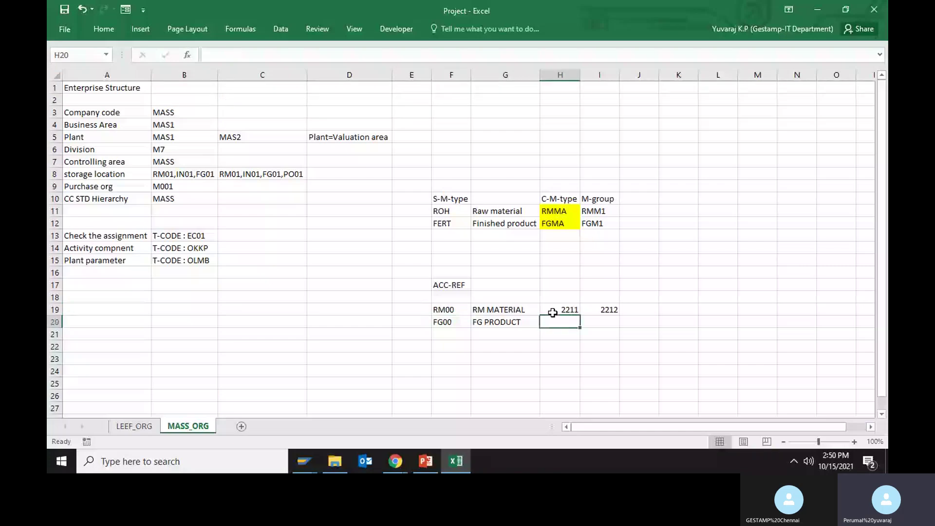
{"action": "type", "text": "2213"}
{"action": "key", "text": "Tab"}
{"action": "type", "text": "221"}
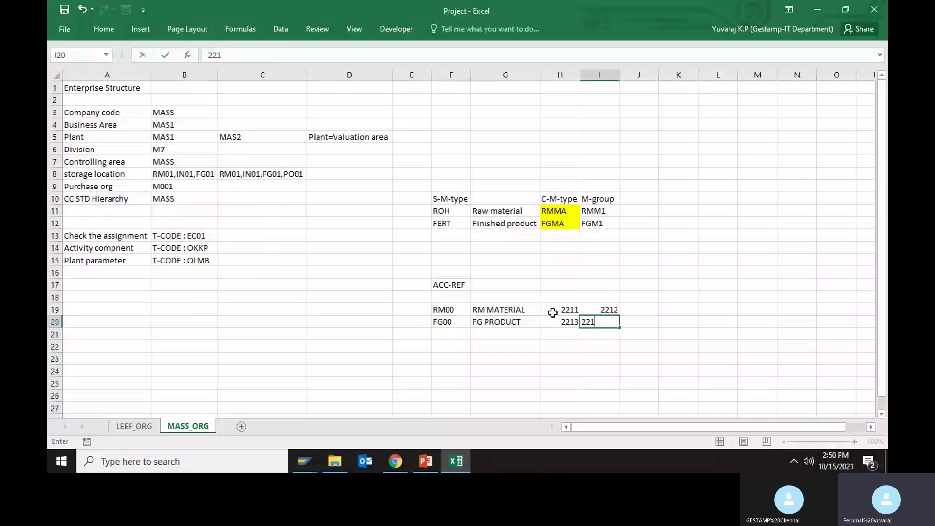
{"action": "type", "text": "4"}
{"action": "key", "text": "Return"}
{"action": "key", "text": "alt+Tab"}
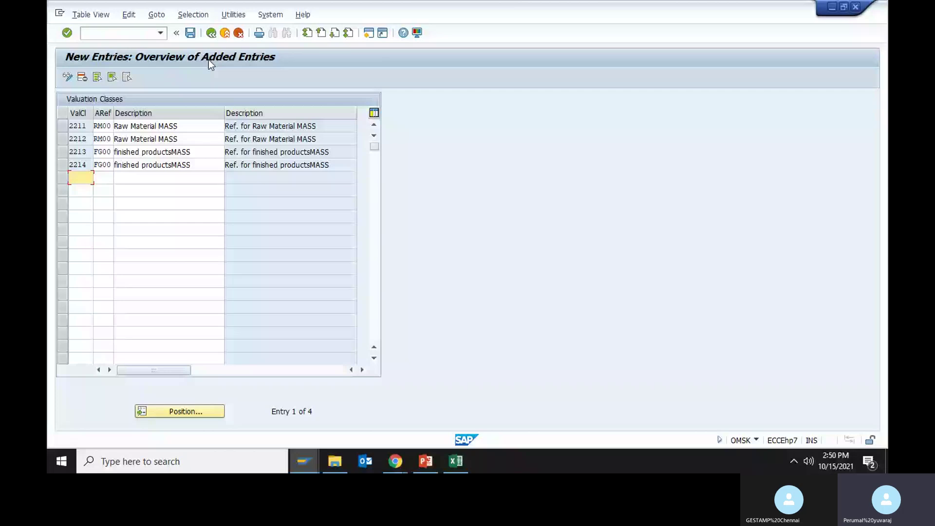
- Save valuation classes 2211–2214 under a customizing request and return to the Account Category Reference menu
{"action": "left_click", "coordinate": [191, 37]}
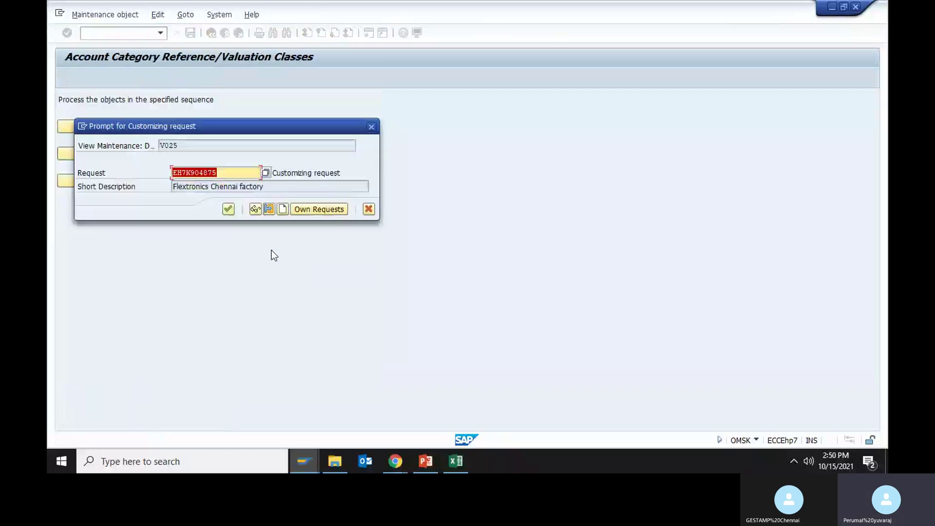
{"action": "left_click", "coordinate": [229, 209]}
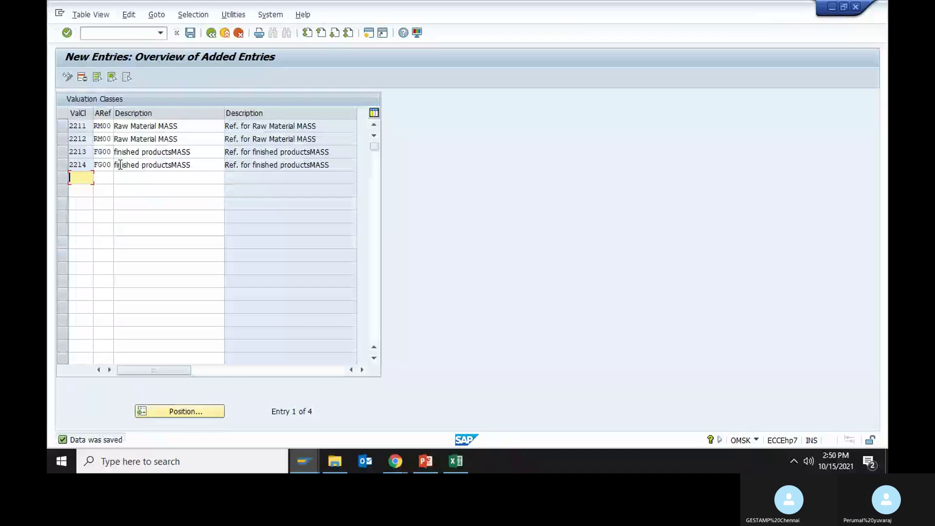
{"action": "left_click", "coordinate": [211, 33]}
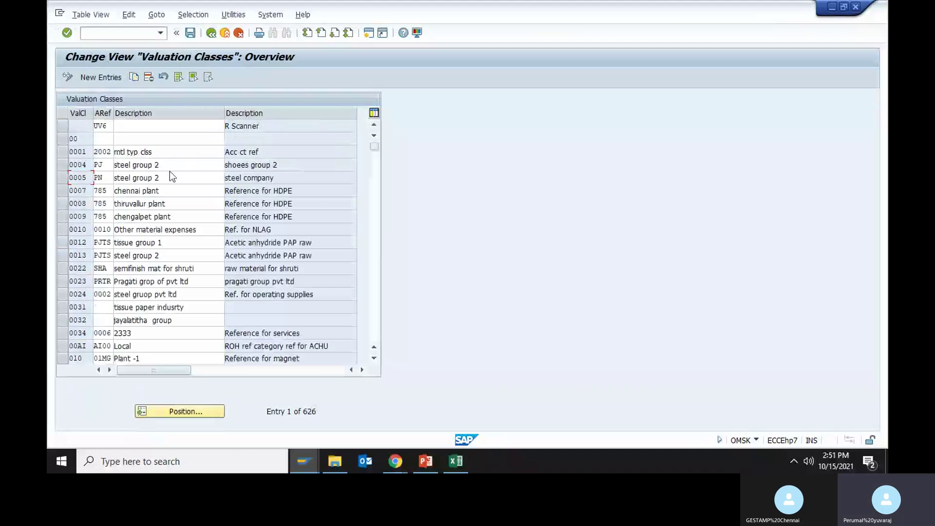
{"action": "left_click", "coordinate": [211, 34]}
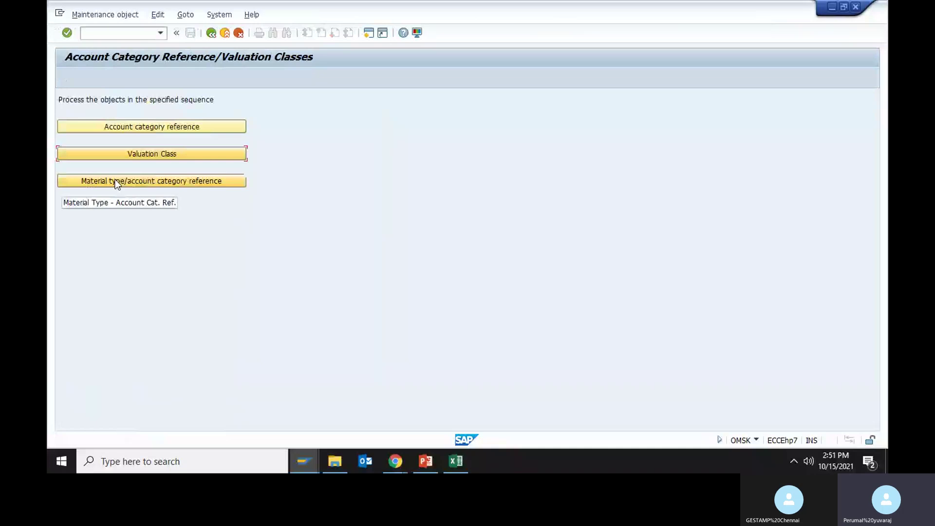
{"action": "left_click", "coordinate": [152, 185]}
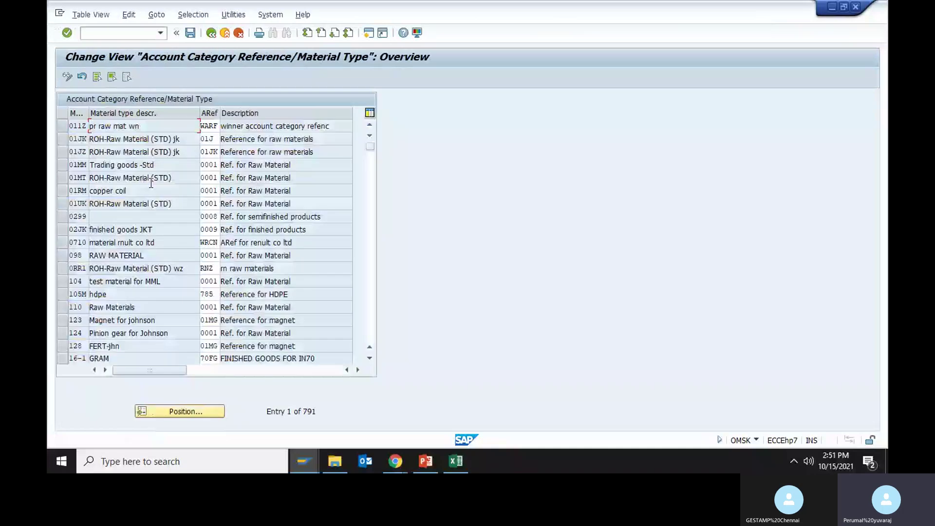
- Copy RMMA from the Excel sheet and position the material type table on RMMA
{"action": "key", "text": "alt+Tab"}
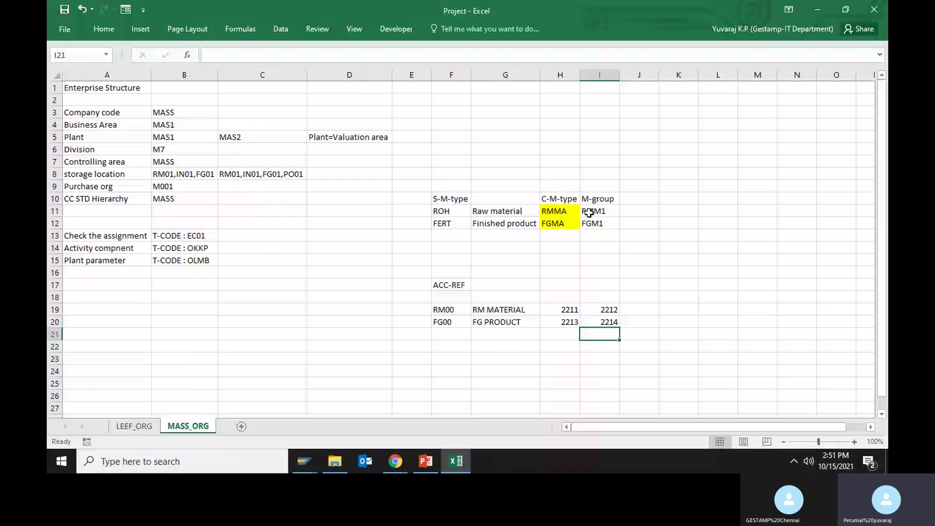
{"action": "left_click", "coordinate": [565, 211]}
{"action": "key", "text": "alt+Tab"}
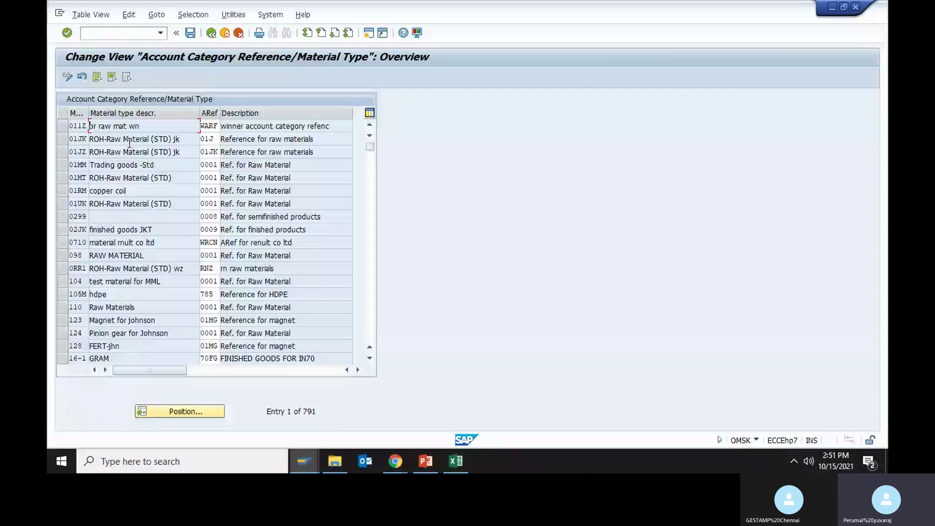
{"action": "left_click", "coordinate": [184, 412]}
{"action": "key", "text": "ctrl+v"}
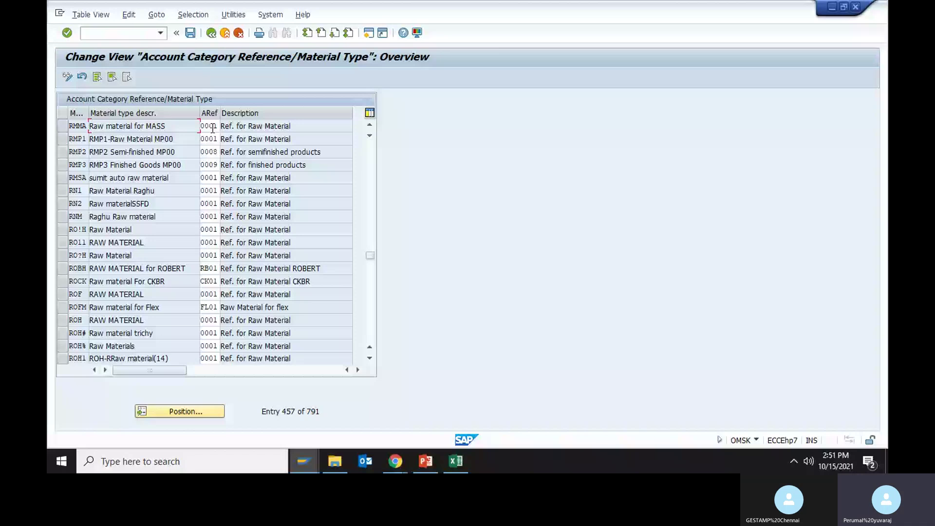
- Replace RMMA's account reference 0001 with RM00 and save under a customizing request
{"action": "double_click", "coordinate": [213, 128]}
{"action": "key", "text": "Delete"}
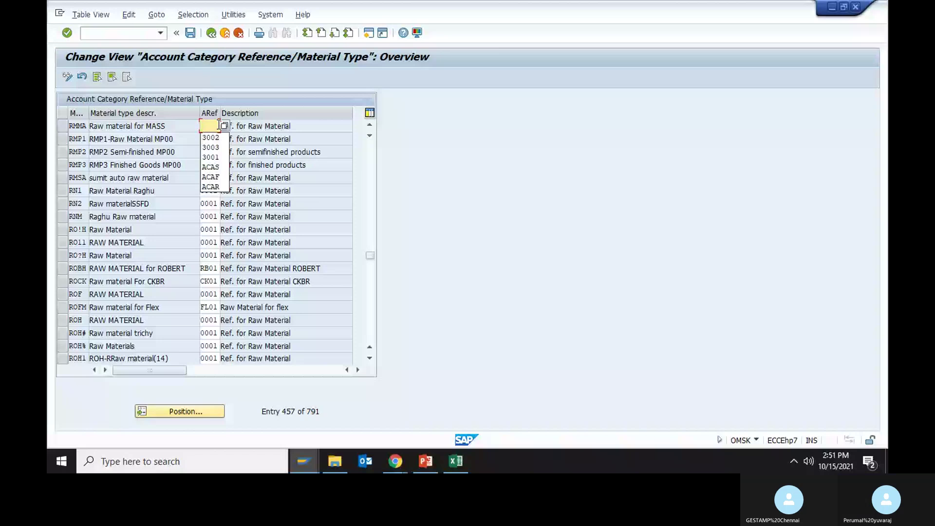
{"action": "type", "text": "221"}
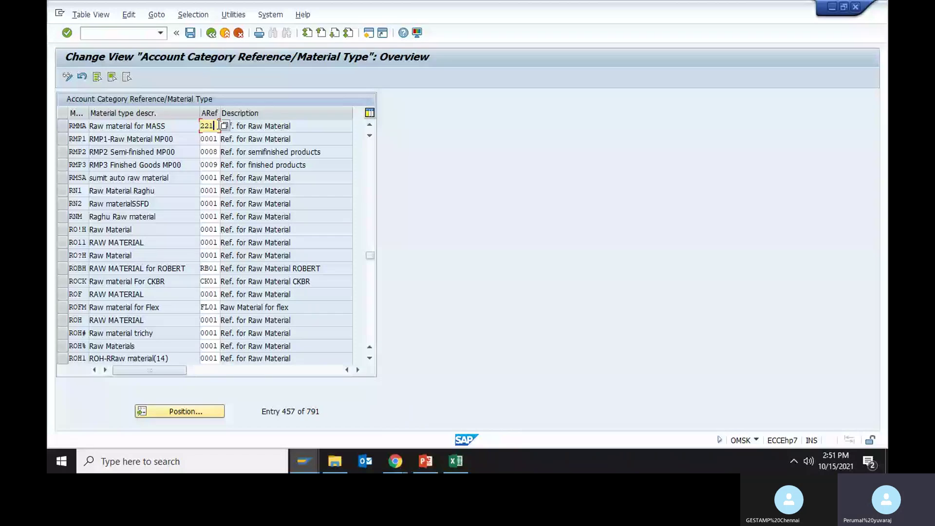
{"action": "key", "text": "alt+Tab"}
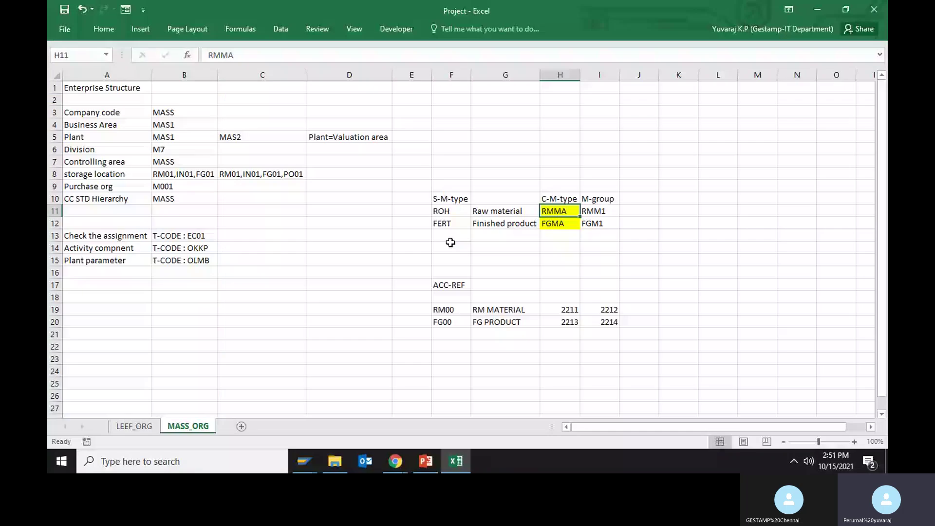
{"action": "key", "text": "alt+Tab"}
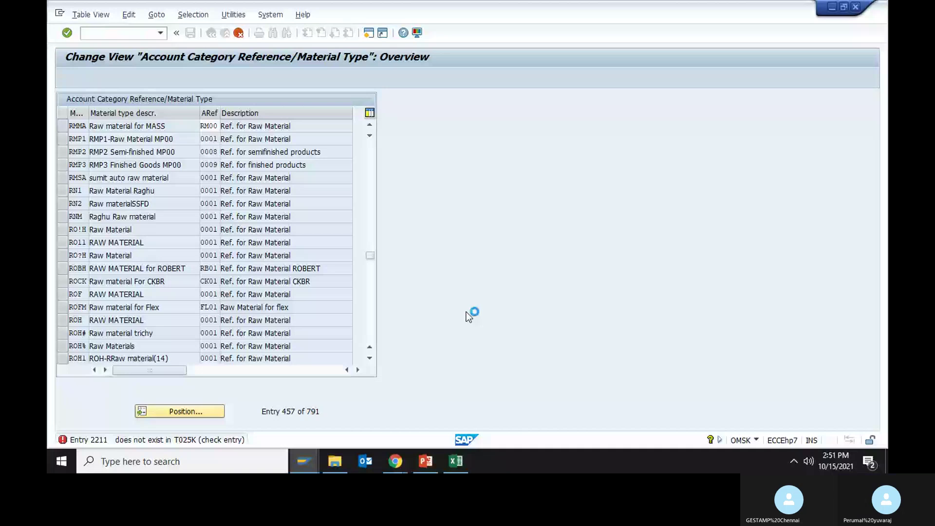
{"action": "key", "text": "alt+Tab"}
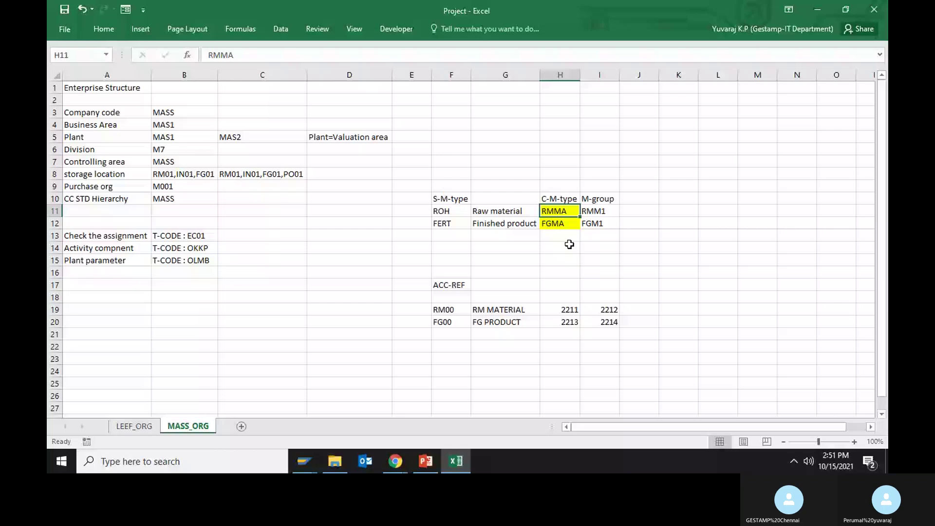
{"action": "key", "text": "alt+Tab"}
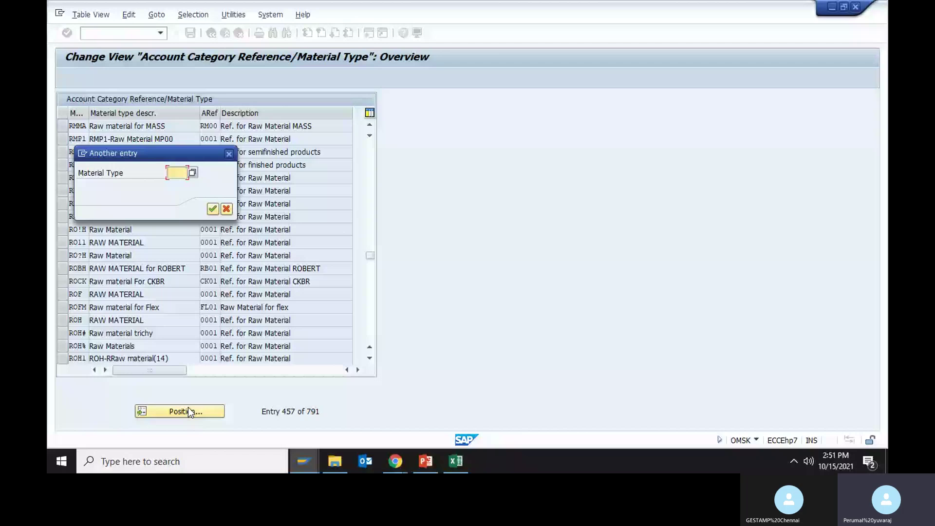
{"action": "key", "text": "Return"}
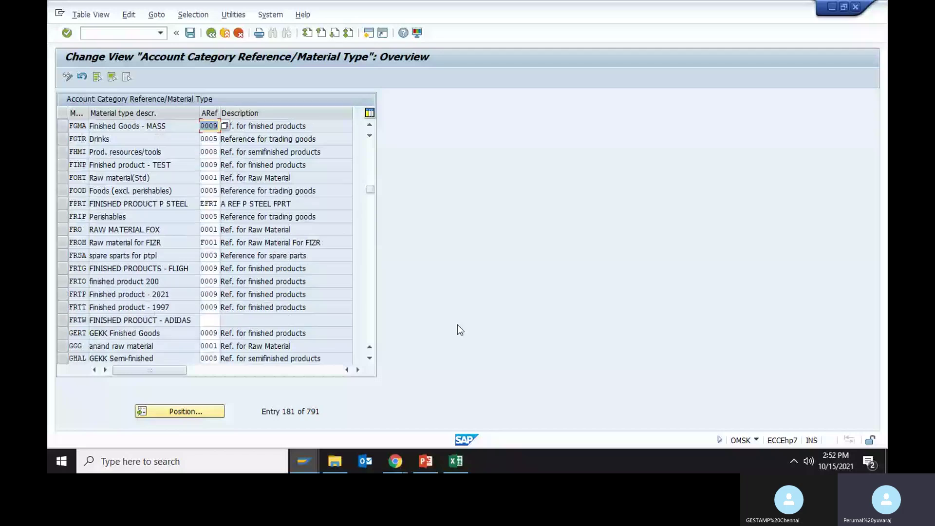
{"action": "key", "text": "ctrl+s"}
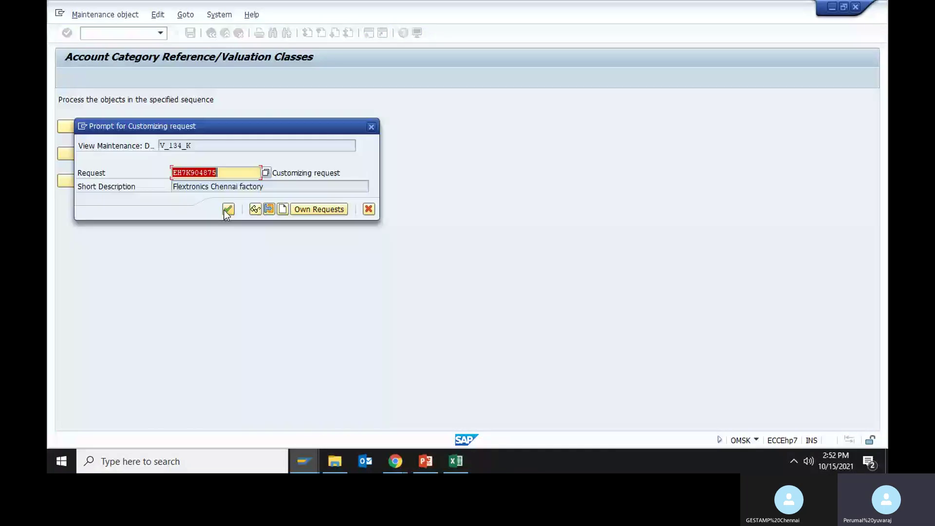
{"action": "left_click", "coordinate": [228, 209]}
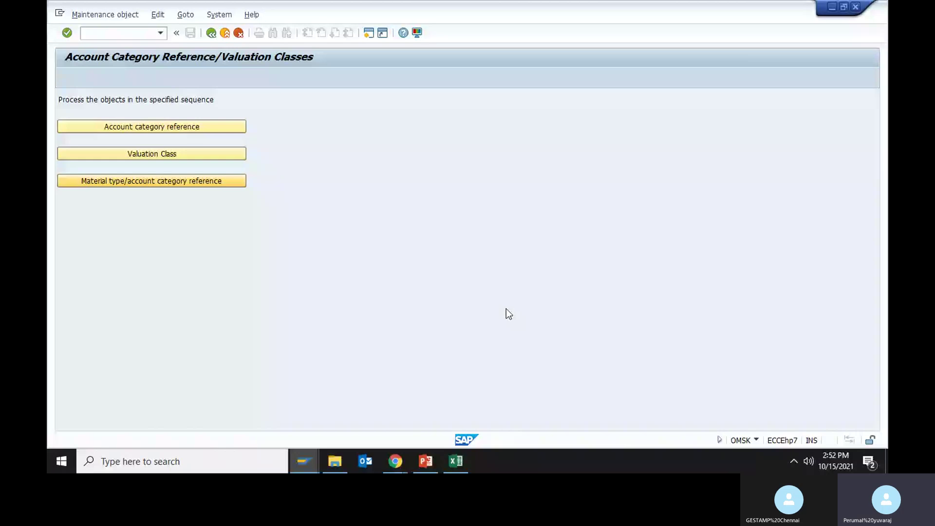
{"action": "key", "text": "alt+Tab"}
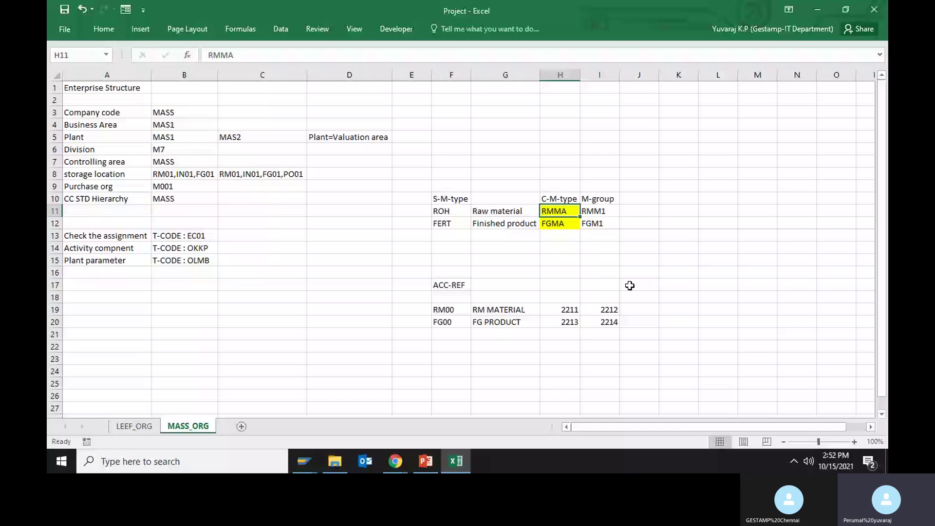
- Label the two valuation class columns VAL-CLASS in the Excel sheet
{"action": "left_click", "coordinate": [630, 285]}
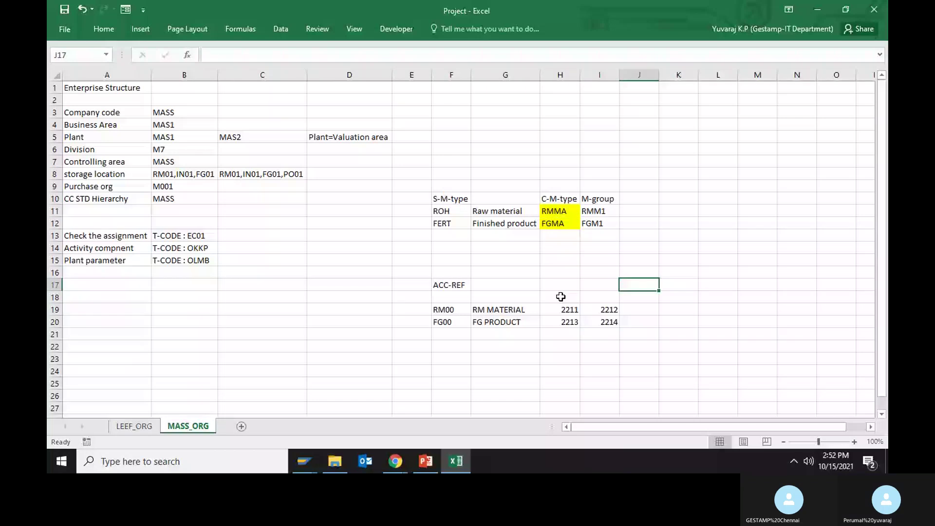
{"action": "left_click", "coordinate": [561, 297]}
{"action": "type", "text": "C-CLASS"}
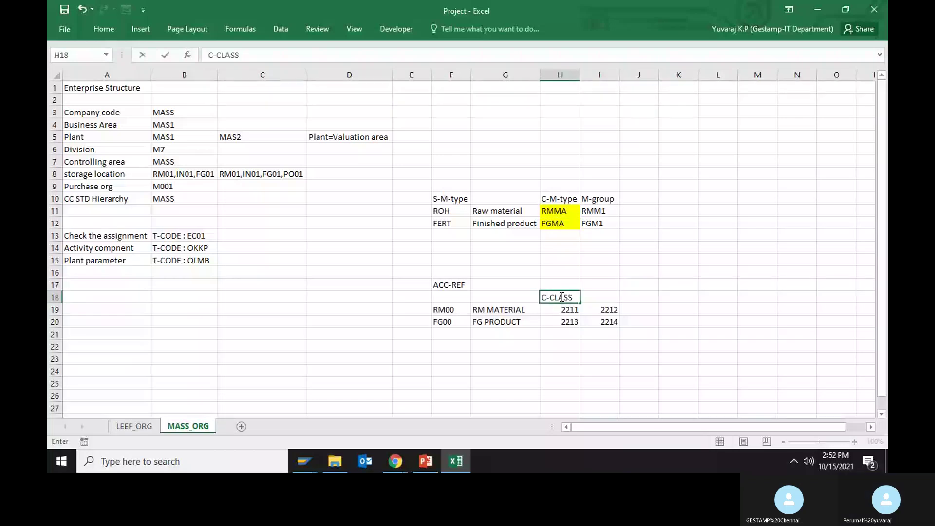
{"action": "key", "text": "Left"}
{"action": "key", "text": "Left"}
{"action": "key", "text": "Left"}
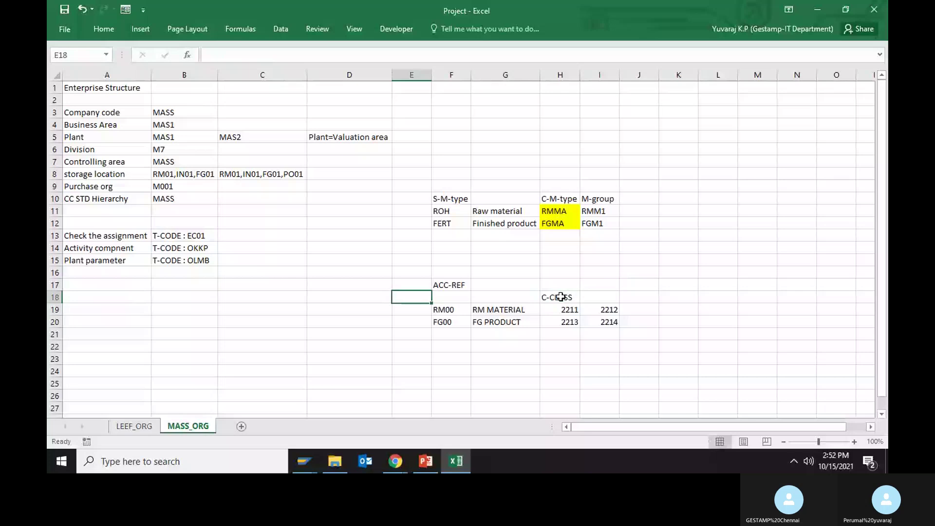
{"action": "left_click", "coordinate": [561, 297]}
{"action": "type", "text": "v"}
{"action": "key", "text": "BackSpace"}
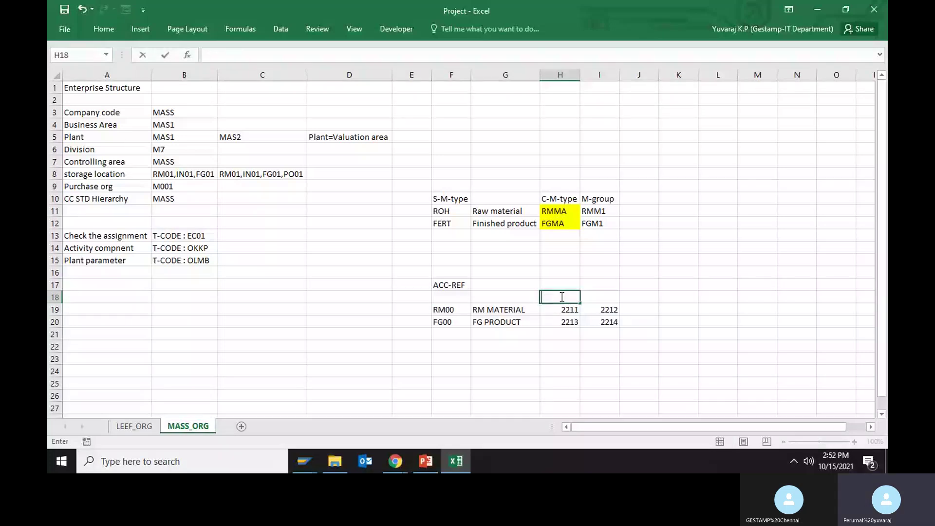
{"action": "type", "text": "VAL-CLASS"}
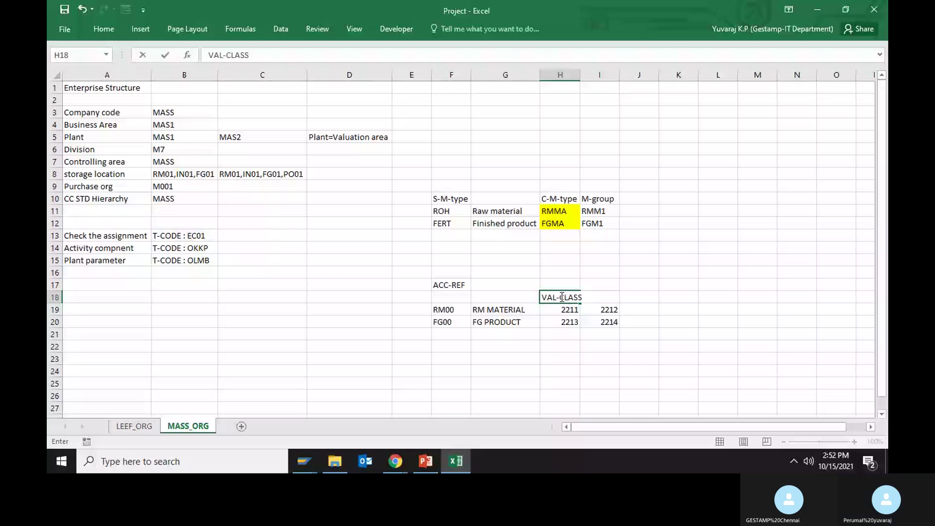
{"action": "key", "text": "ctrl+Return"}
{"action": "key", "text": "ctrl+c"}
{"action": "key", "text": "Right"}
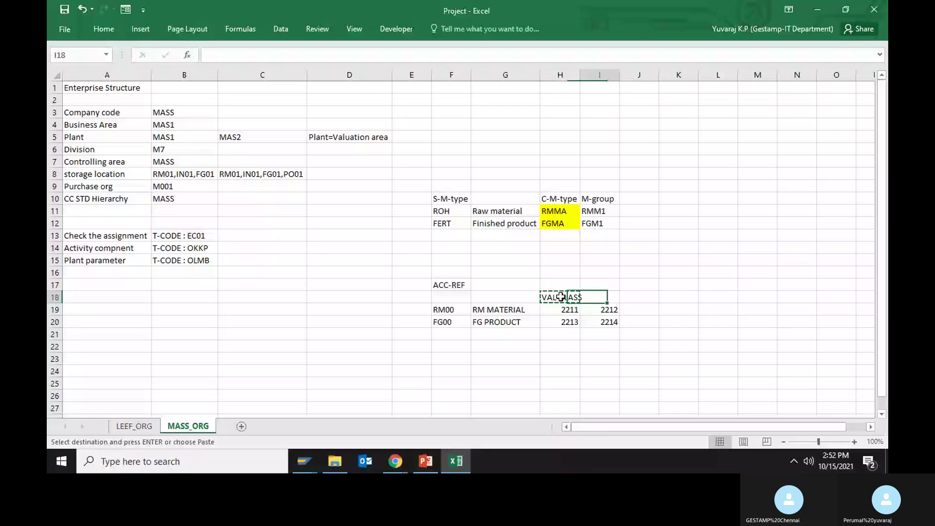
{"action": "key", "text": "ctrl+v"}
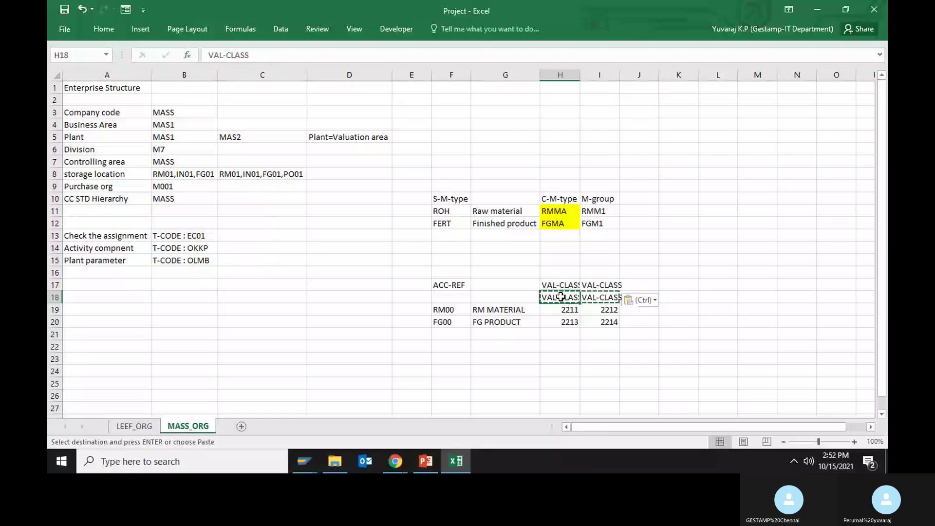
- Delete the blank row 18 and AutoFit columns H and I
{"action": "key", "text": "shift+space"}
{"action": "key", "text": "ctrl+minus"}
{"action": "key", "text": "Up"}
{"action": "key", "text": "ctrl+Left"}
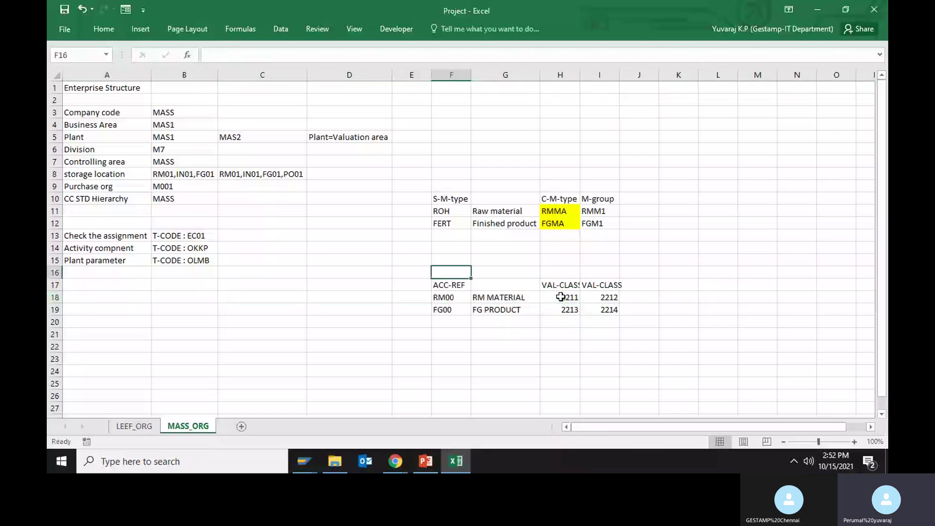
{"action": "key", "text": "Right"}
{"action": "key", "text": "Right"}
{"action": "key", "text": "Right"}
{"action": "key", "text": "shift+Left"}
{"action": "key", "text": "shift+Down"}
{"action": "key", "text": "alt"}
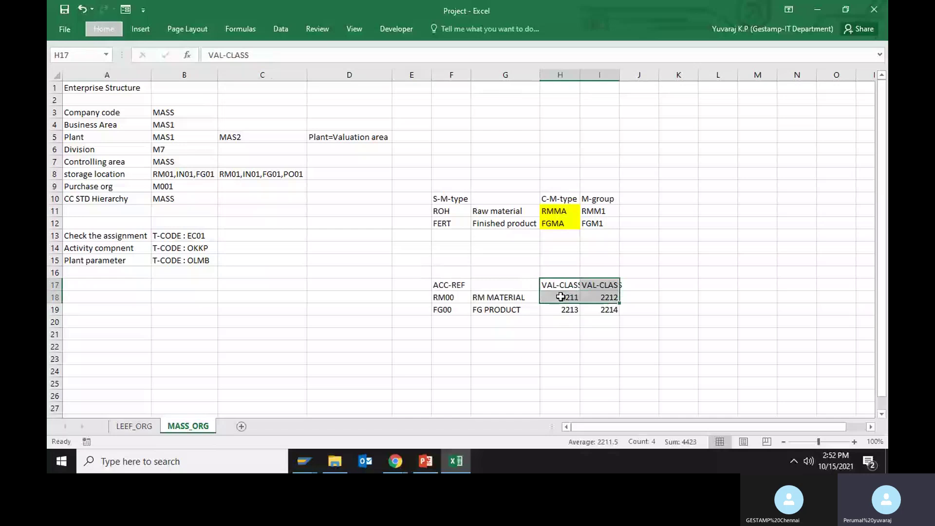
{"action": "key", "text": "h"}
{"action": "key", "text": "o"}
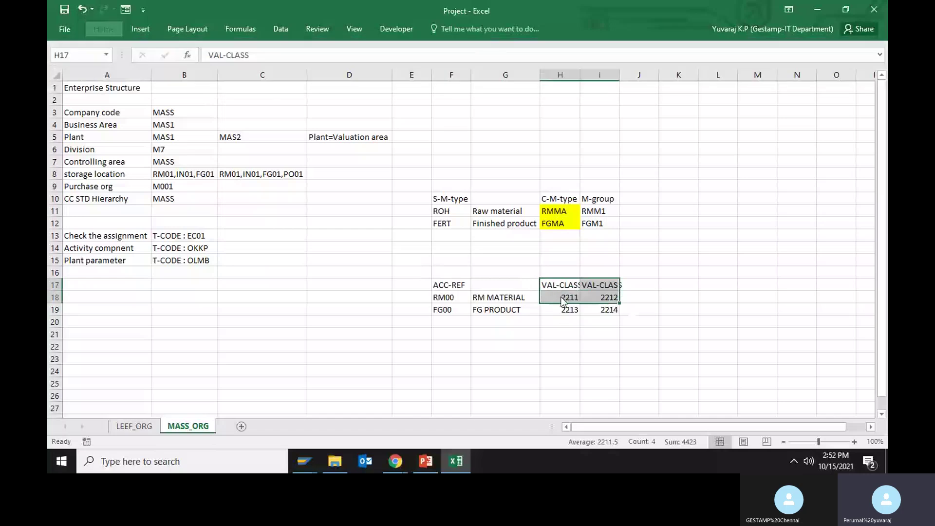
{"action": "key", "text": "i"}
{"action": "key", "text": "Down"}
{"action": "key", "text": "alt+Tab"}
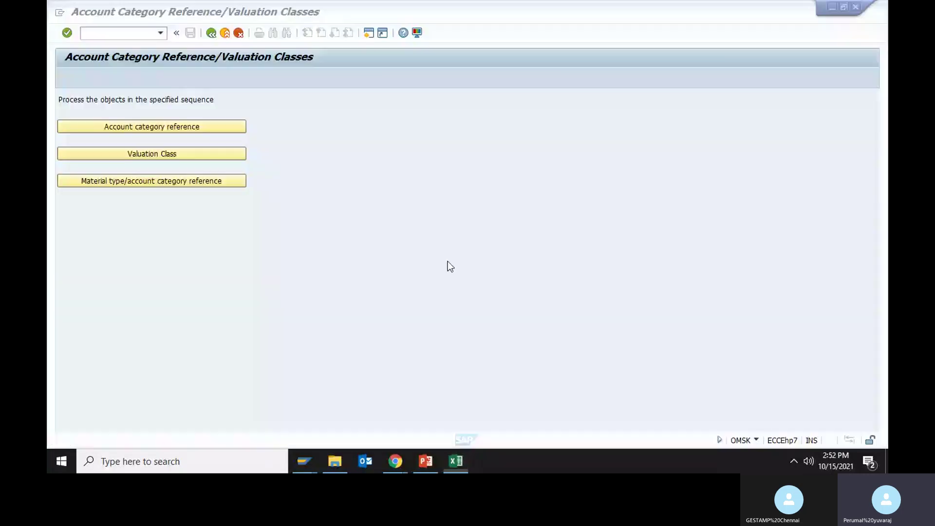
- Start MM01 with industry sector Z (AUTO MOBILE)
{"action": "left_click", "coordinate": [132, 34]}
{"action": "type", "text": "/"}
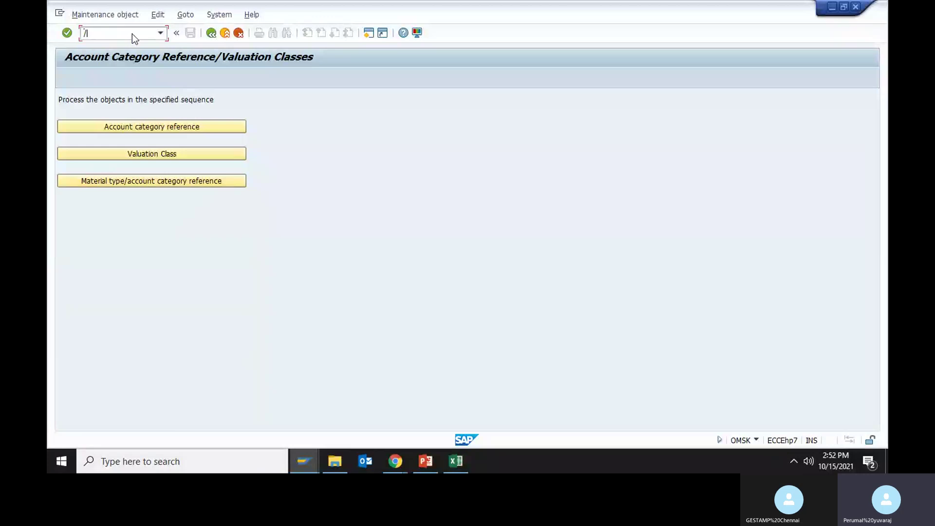
{"action": "type", "text": "NMM01"}
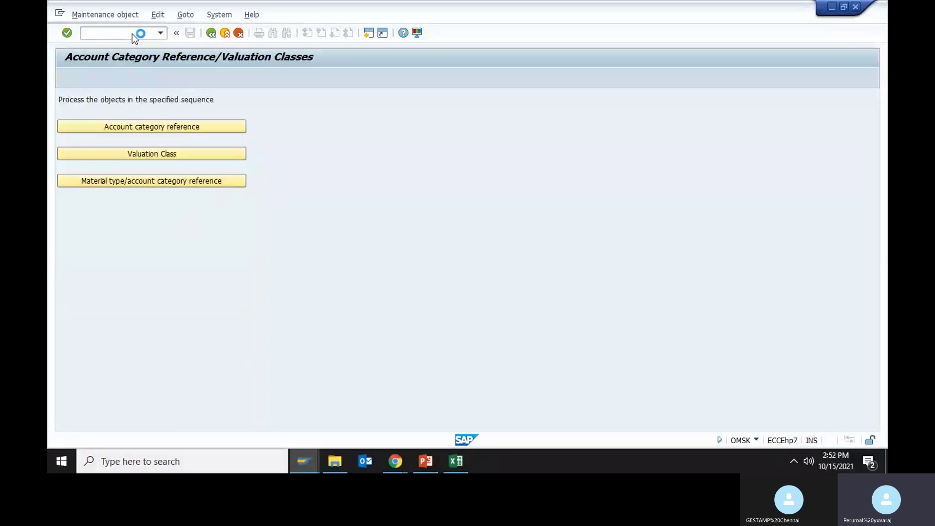
{"action": "key", "text": "Return"}
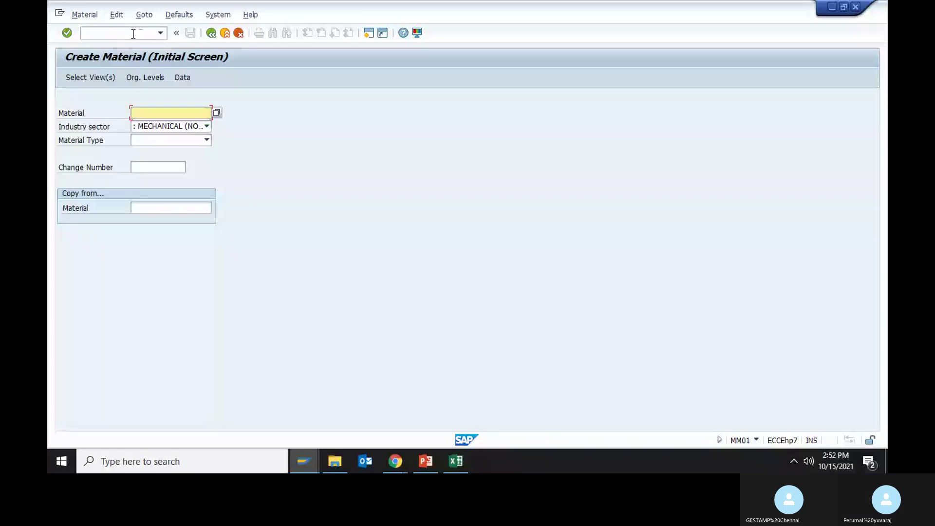
{"action": "type", "text": "Z AUTO MOBILE"}
{"action": "key", "text": "Tab"}
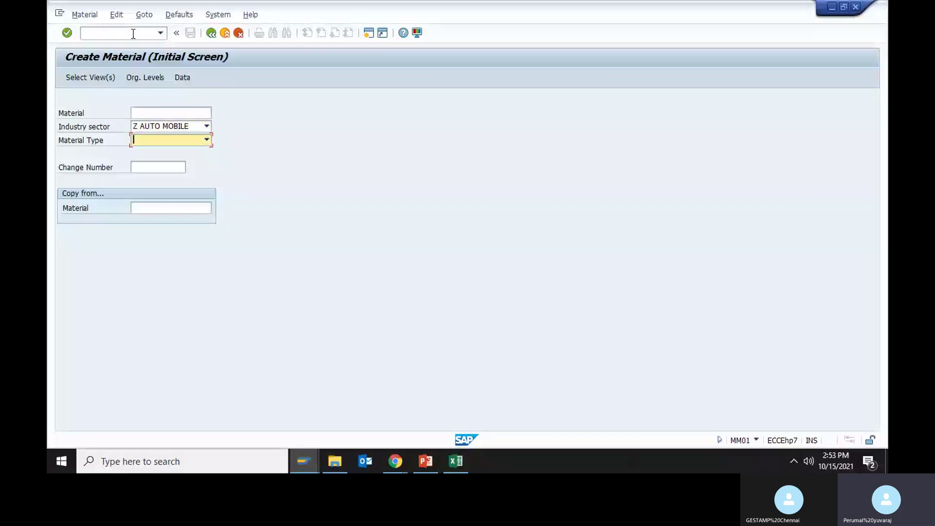
{"action": "key", "text": "alt+Tab"}
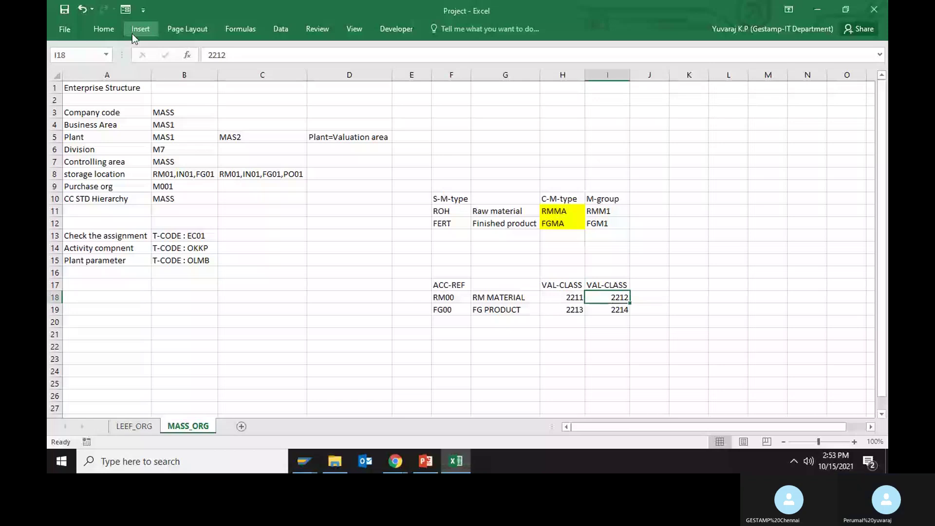
{"action": "key", "text": "Up"}
{"action": "key", "text": "Left"}
{"action": "key", "text": "alt+Tab"}
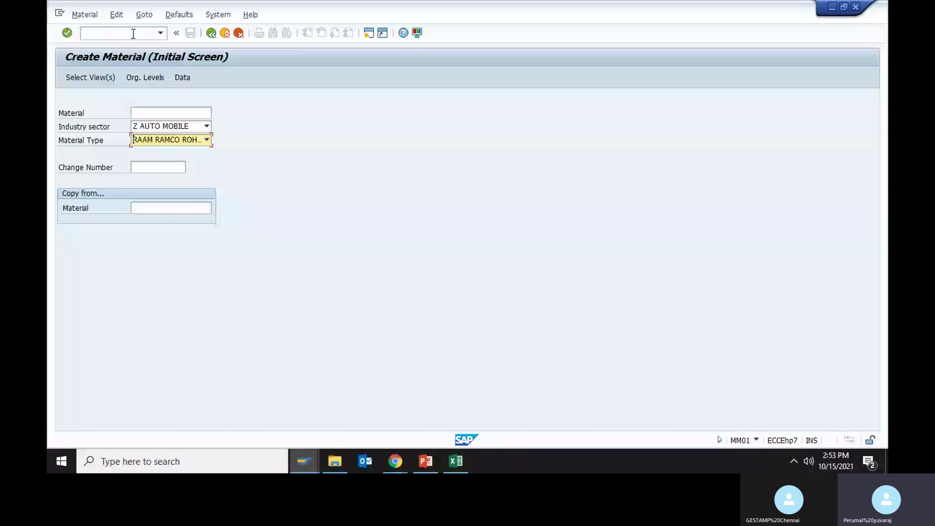
- Choose material type RMMA, confirm the views, and set plant MAS1 with no storage location
{"action": "key", "text": "Down"}
{"action": "key", "text": "Return"}
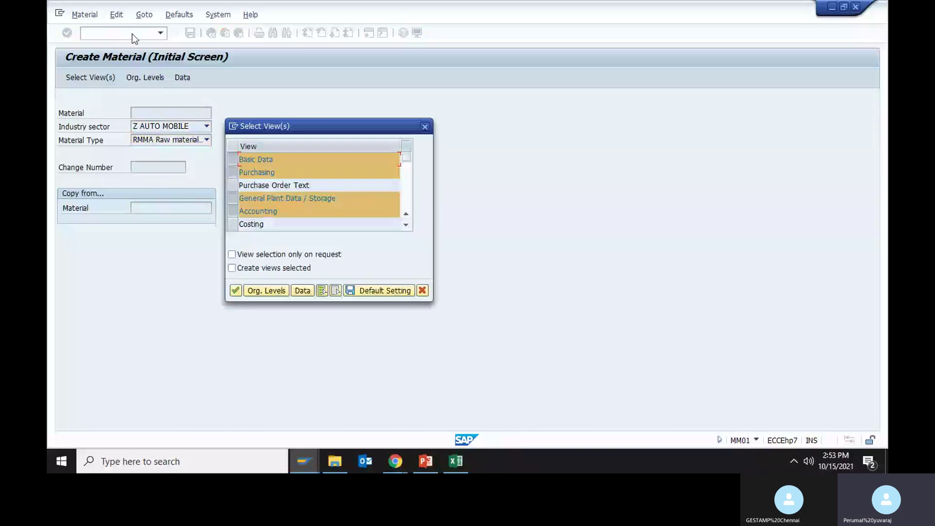
{"action": "key", "text": "Return"}
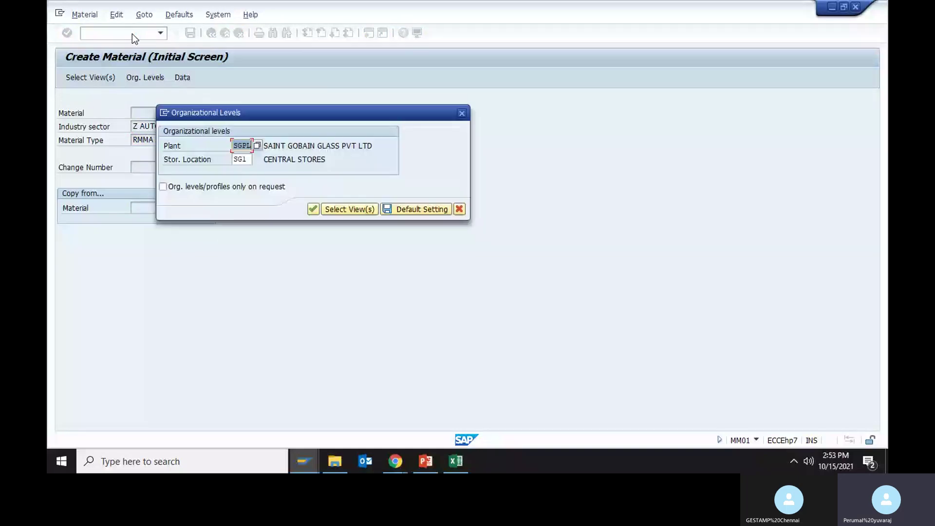
{"action": "key", "text": "shift+Tab"}
{"action": "key", "text": "alt+Tab"}
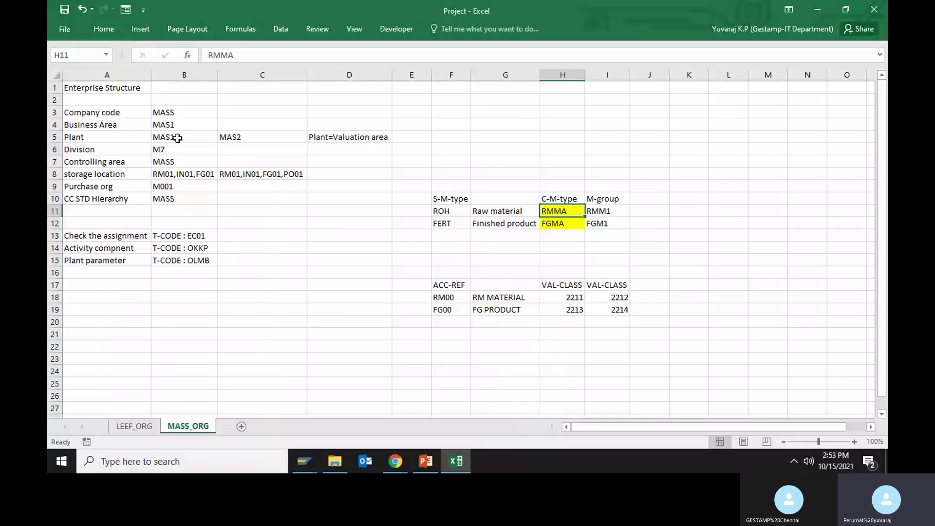
{"action": "key", "text": "alt+Tab"}
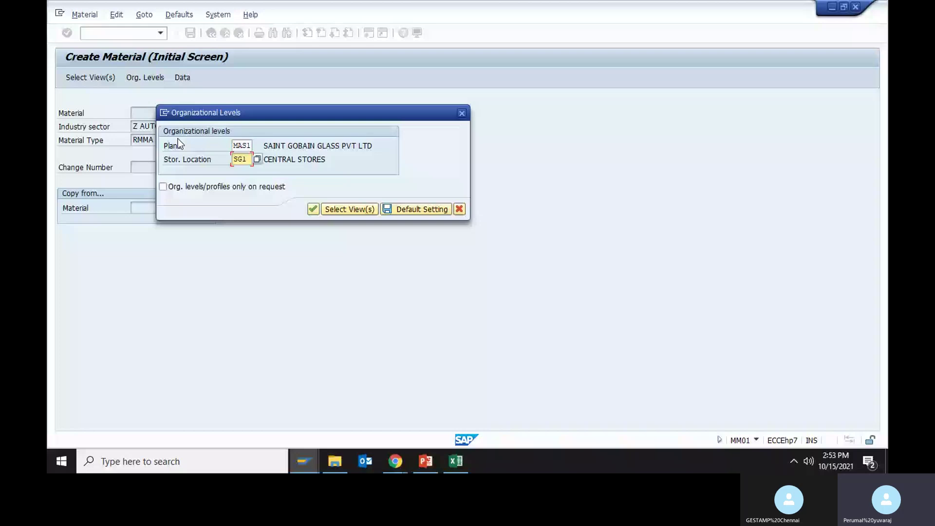
{"action": "key", "text": "BackSpace"}
{"action": "key", "text": "BackSpace"}
{"action": "key", "text": "BackSpace"}
{"action": "key", "text": "Return"}
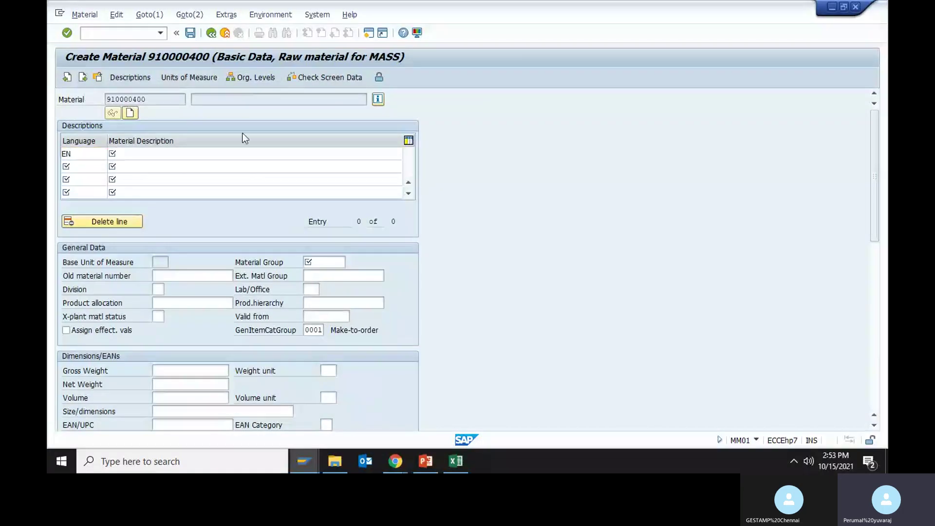
- Enter description ENGLISH and material group RMM1 for material 910000400 and submit the Basic Data
{"action": "key", "text": "Return"}
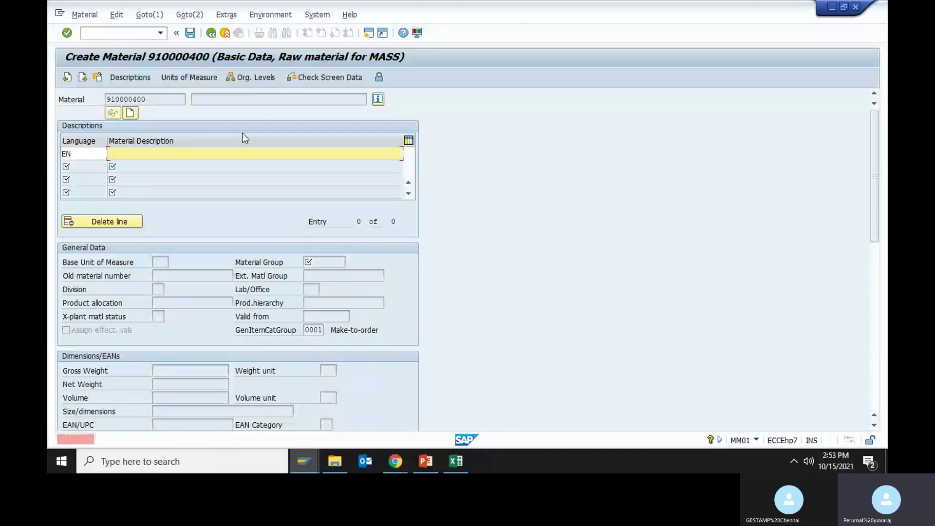
{"action": "type", "text": "ENGLISH"}
{"action": "left_click", "coordinate": [323, 264]}
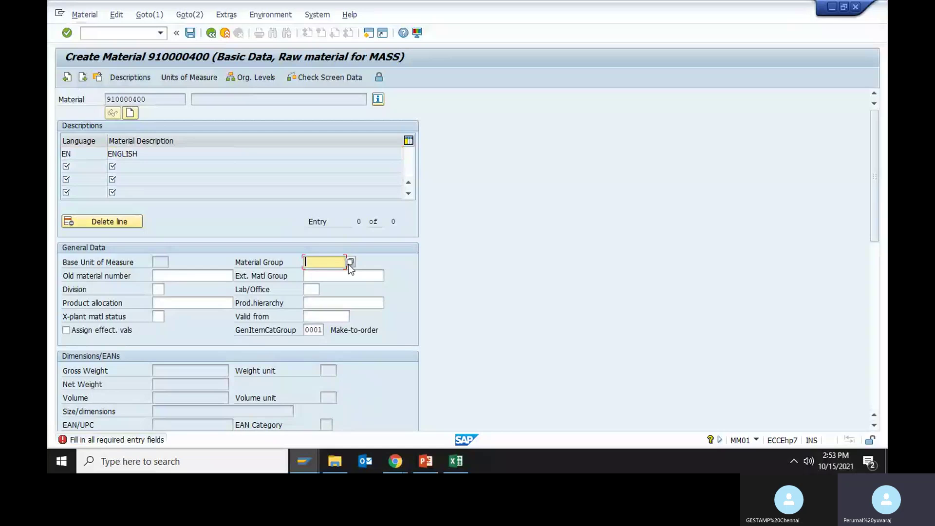
{"action": "key", "text": "alt+Tab"}
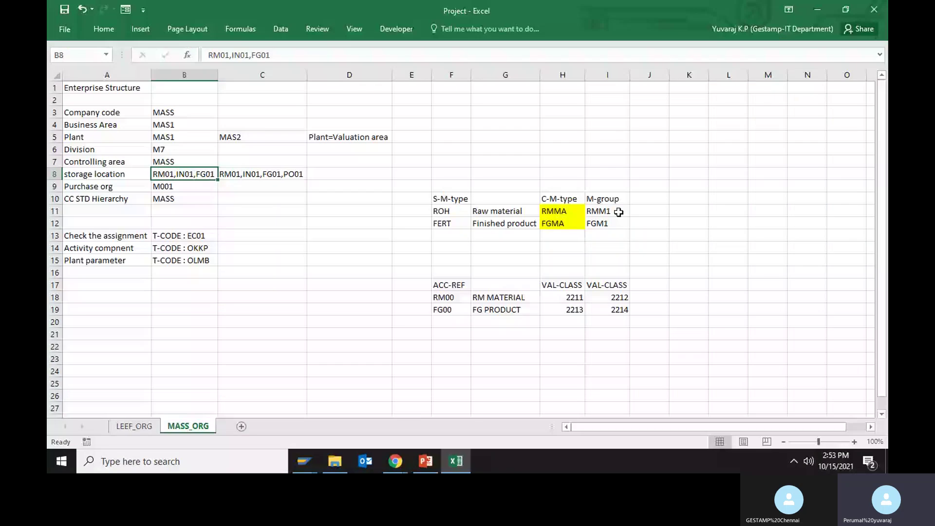
{"action": "key", "text": "alt+Tab"}
{"action": "key", "text": "ctrl+v"}
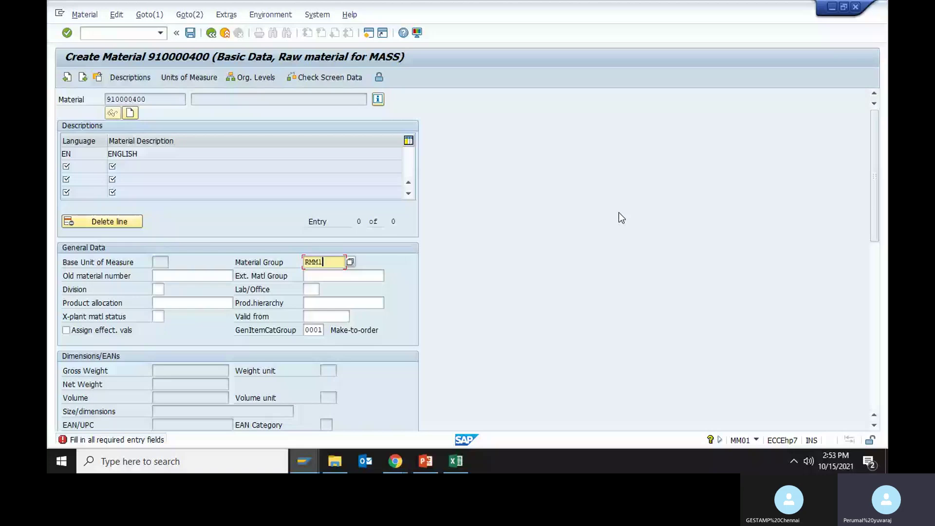
{"action": "key", "text": "Return"}
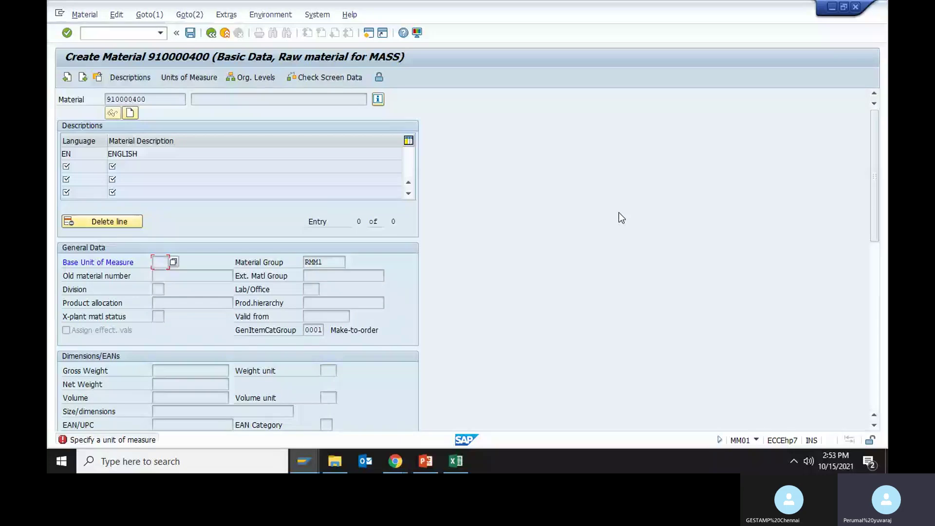
{"action": "key", "text": "Return"}
{"action": "left_click_drag", "start_coordinate": [874, 140], "coordinate": [861, 29]}
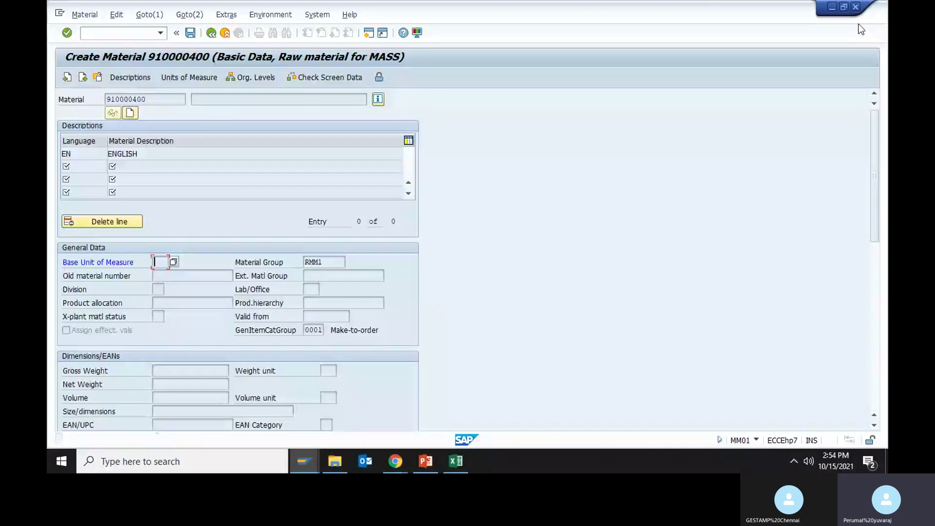
{"action": "left_click", "coordinate": [97, 78]}
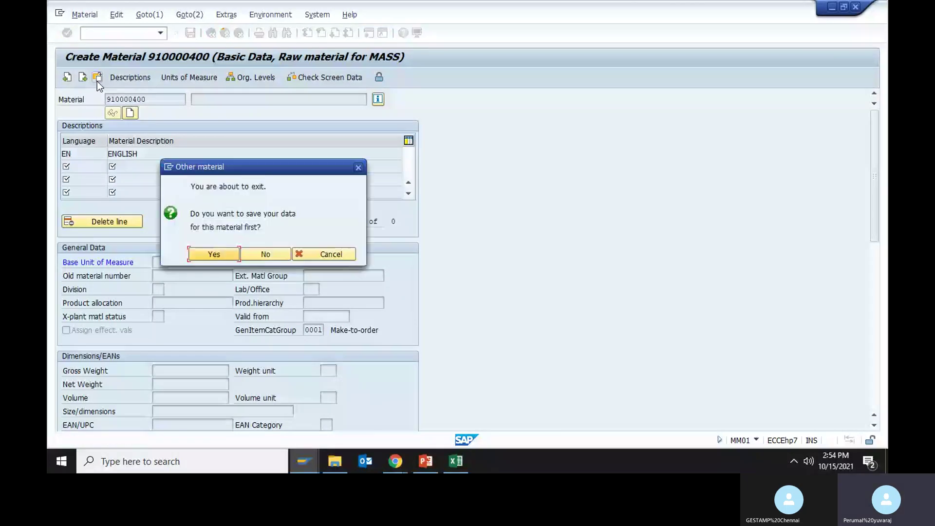
- Dismiss the save prompt, re-enter ENGLISH and RMM1, and list the possible base units of measure
{"action": "left_click", "coordinate": [302, 258]}
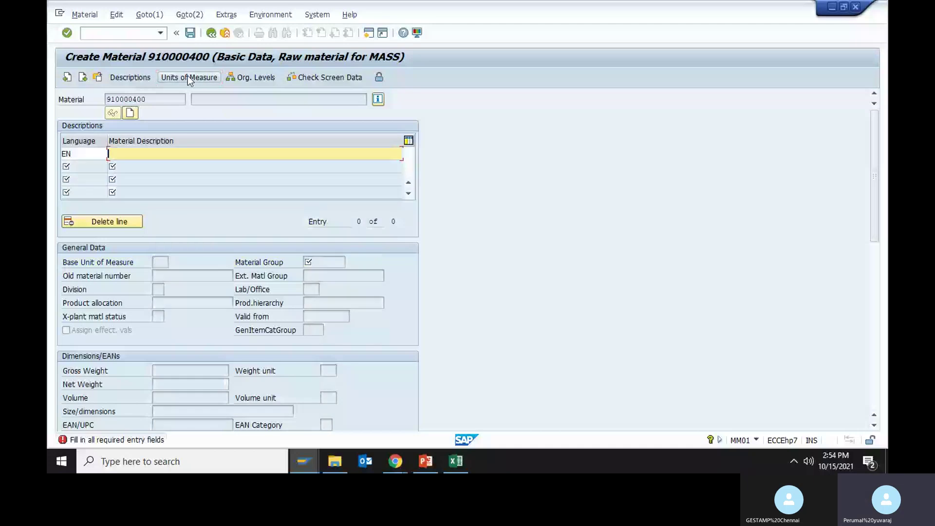
{"action": "type", "text": "ENGLISH"}
{"action": "key", "text": "Return"}
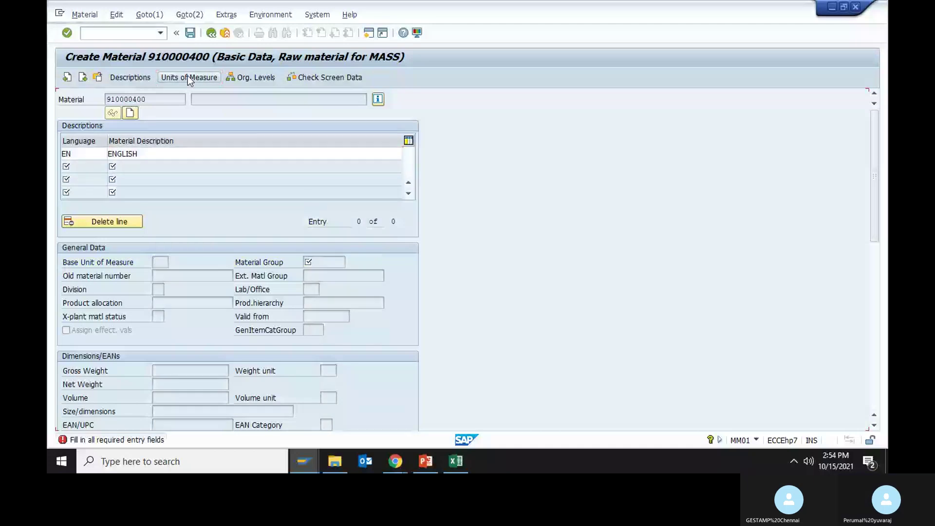
{"action": "type", "text": "RMM1"}
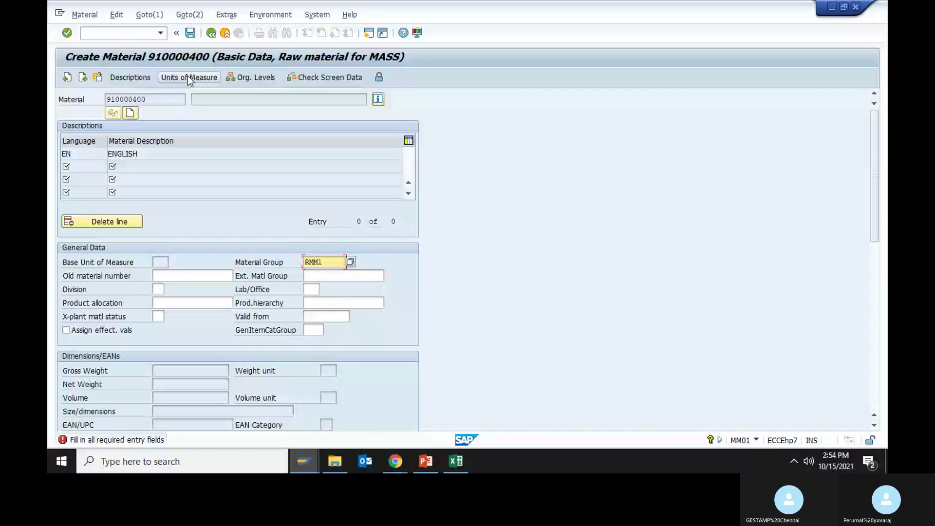
{"action": "left_click", "coordinate": [188, 77]}
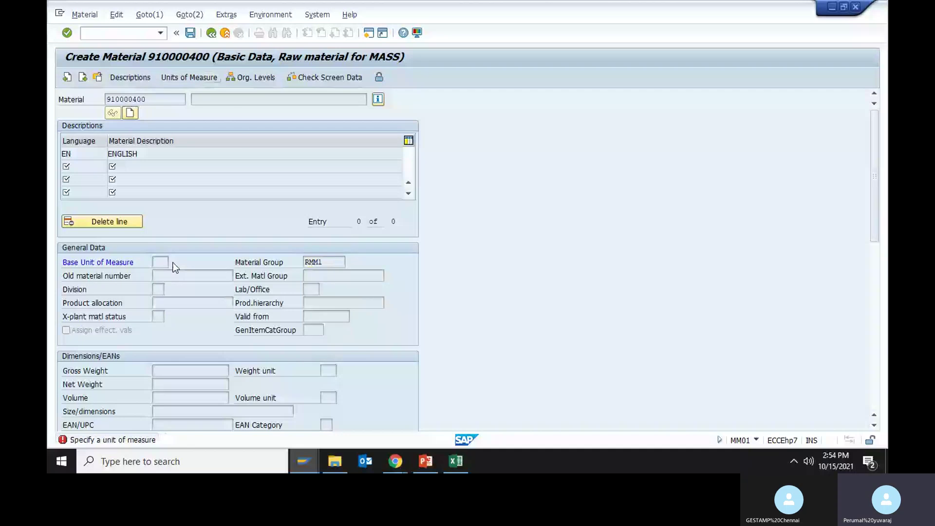
{"action": "key", "text": "F4"}
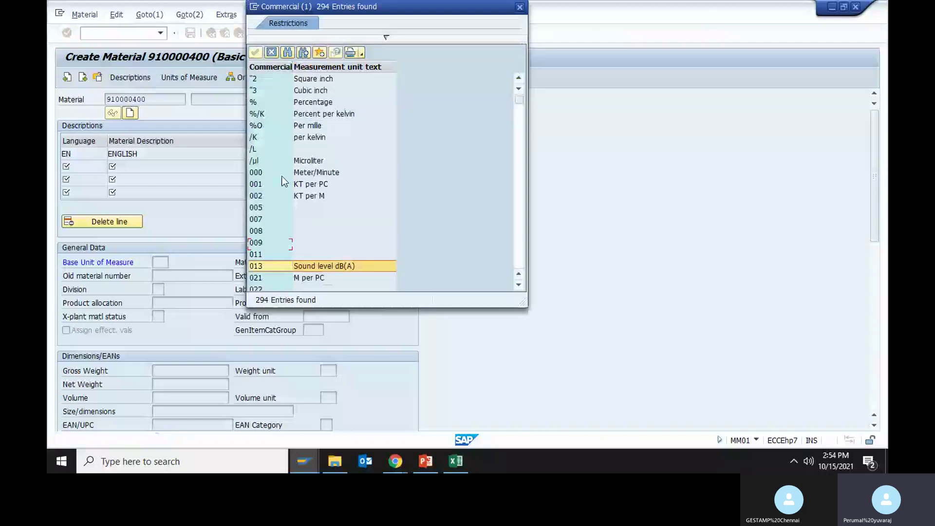
{"action": "scroll", "coordinate": [285, 181], "scroll_direction": "down", "scroll_amount": 5}
{"action": "scroll", "coordinate": [284, 182], "scroll_direction": "down", "scroll_amount": 4}
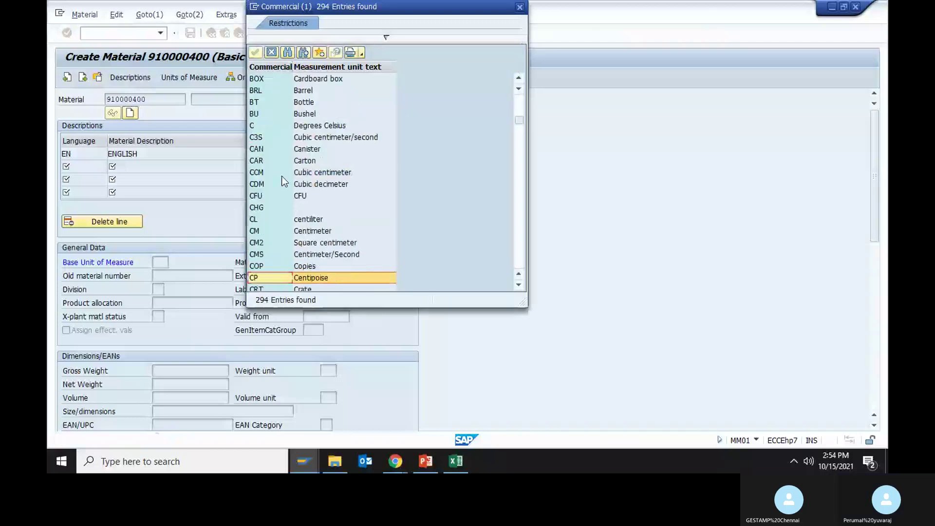
{"action": "scroll", "coordinate": [285, 182], "scroll_direction": "down", "scroll_amount": 2}
{"action": "scroll", "coordinate": [285, 182], "scroll_direction": "down", "scroll_amount": 3}
{"action": "scroll", "coordinate": [284, 182], "scroll_direction": "down", "scroll_amount": 7}
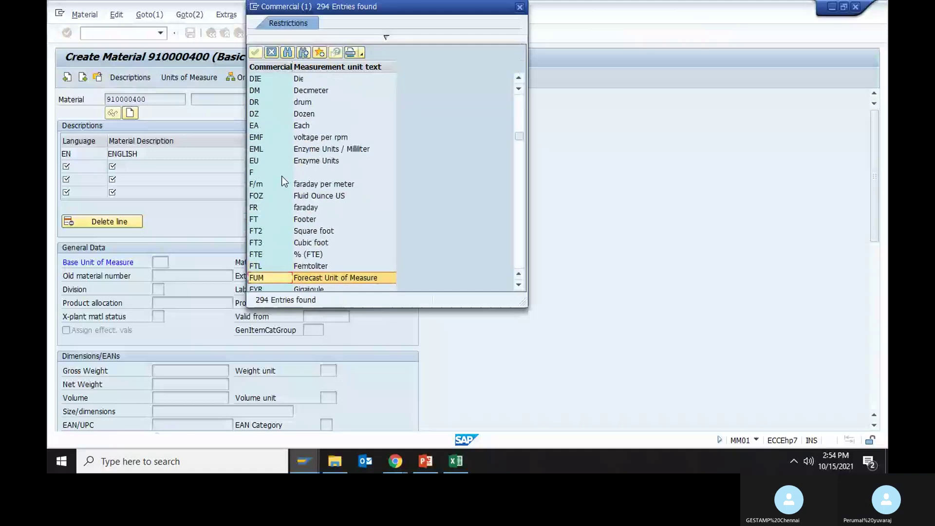
{"action": "scroll", "coordinate": [285, 182], "scroll_direction": "down", "scroll_amount": 6}
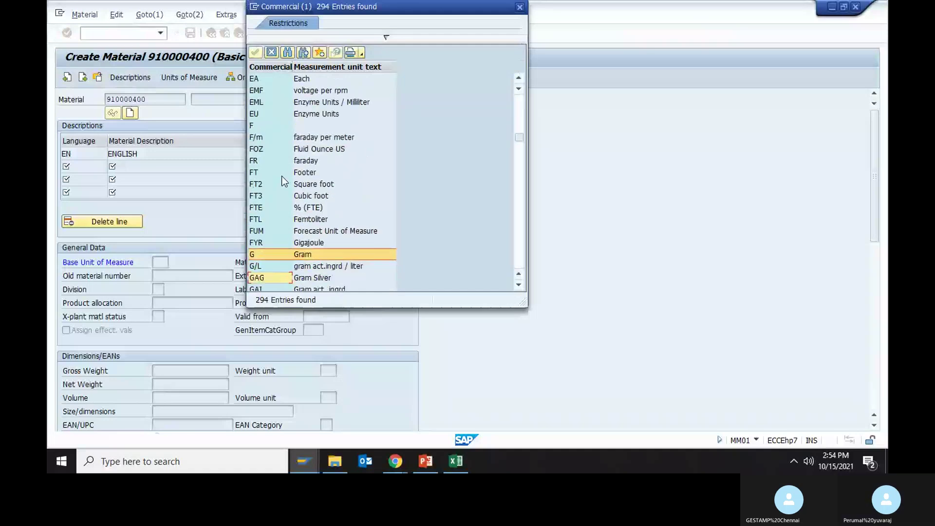
{"action": "scroll", "coordinate": [285, 182], "scroll_direction": "down", "scroll_amount": 4}
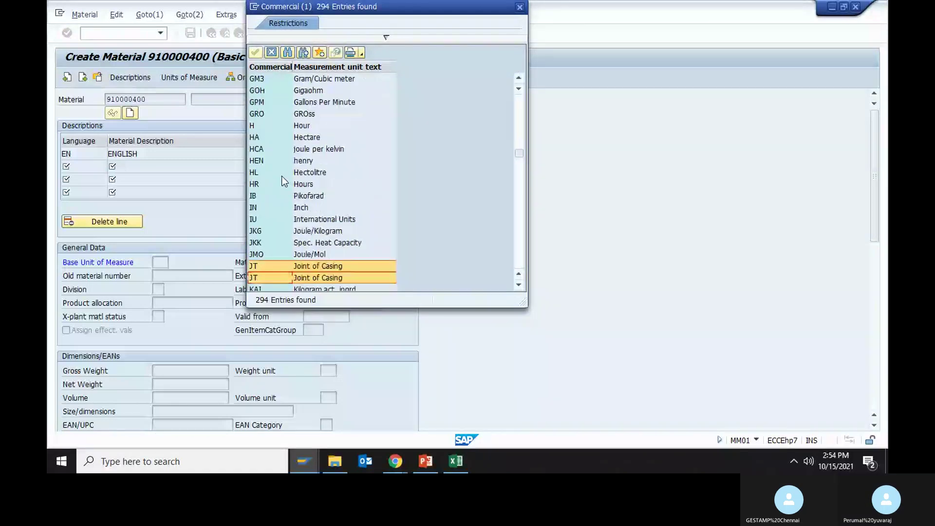
{"action": "scroll", "coordinate": [285, 182], "scroll_direction": "down", "scroll_amount": 6}
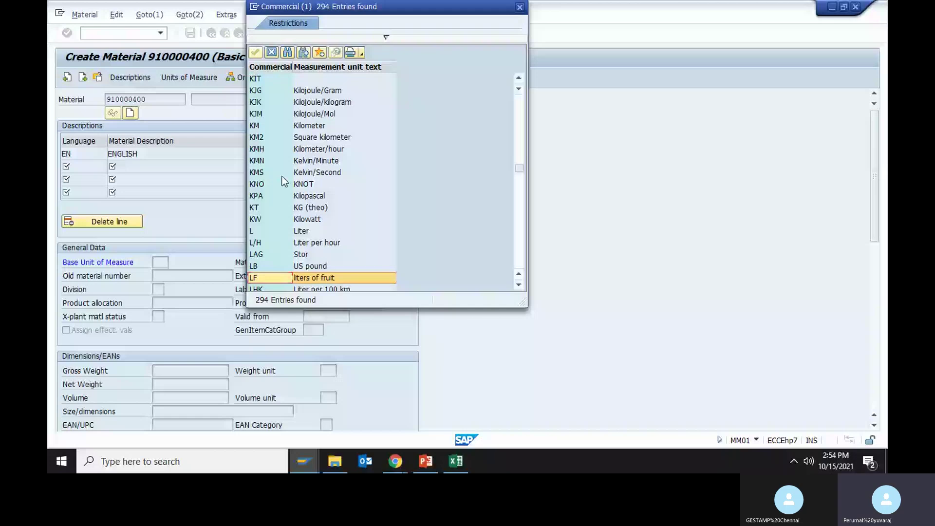
{"action": "scroll", "coordinate": [284, 182], "scroll_direction": "down", "scroll_amount": 7}
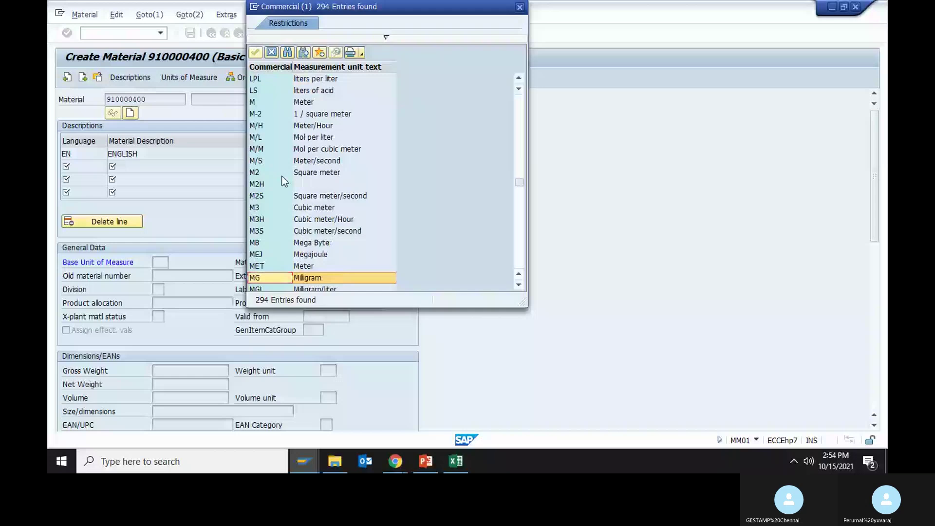
{"action": "scroll", "coordinate": [284, 181], "scroll_direction": "down", "scroll_amount": 6}
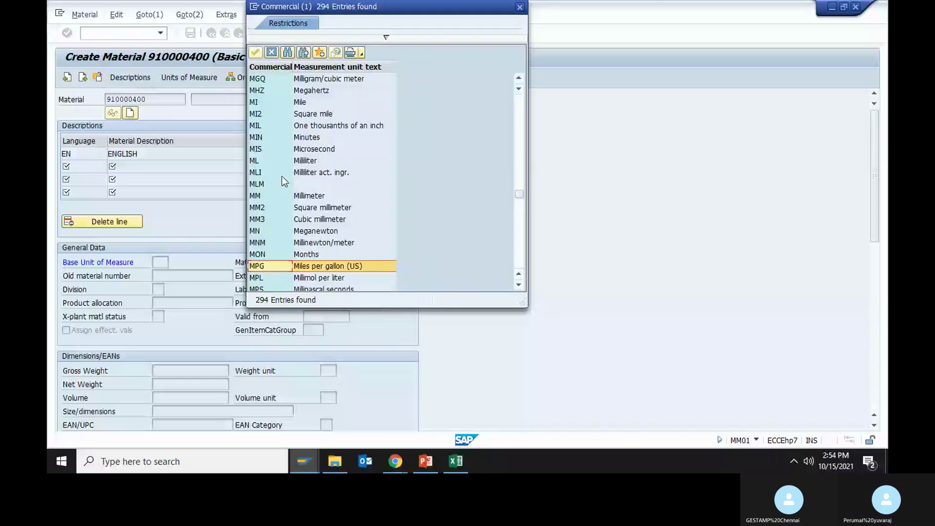
{"action": "double_click", "coordinate": [285, 181]}
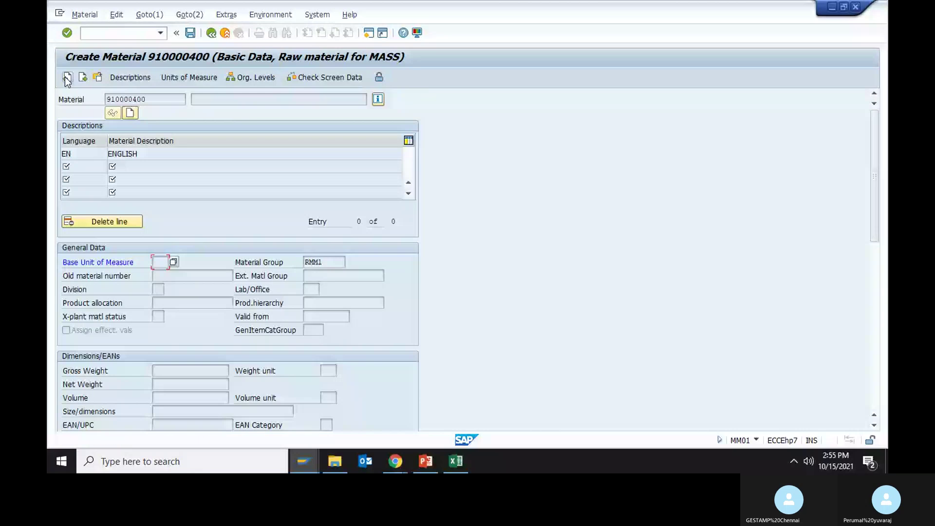
- Re-submit the Basic Data for material 910000400, then abandon it without saving
{"action": "left_click", "coordinate": [67, 78]}
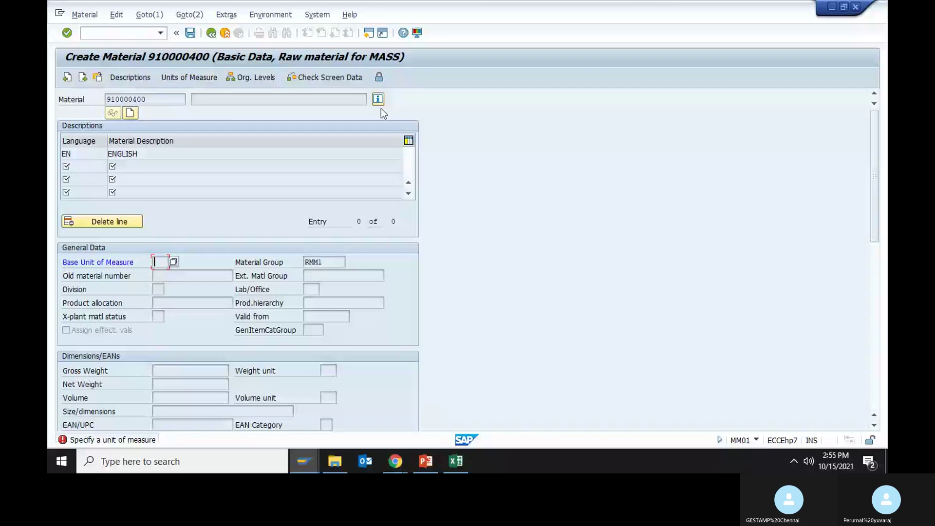
{"action": "left_click", "coordinate": [130, 114]}
{"action": "left_click", "coordinate": [180, 79]}
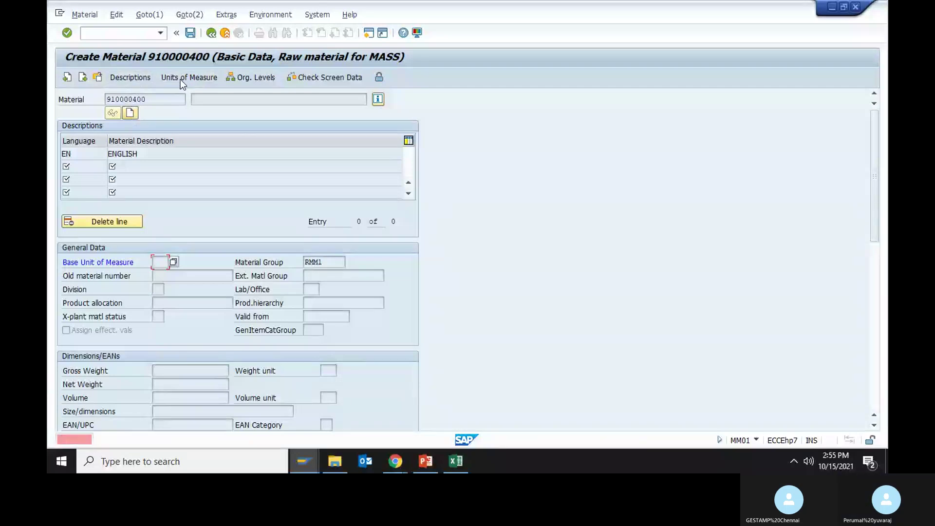
{"action": "left_click", "coordinate": [97, 78]}
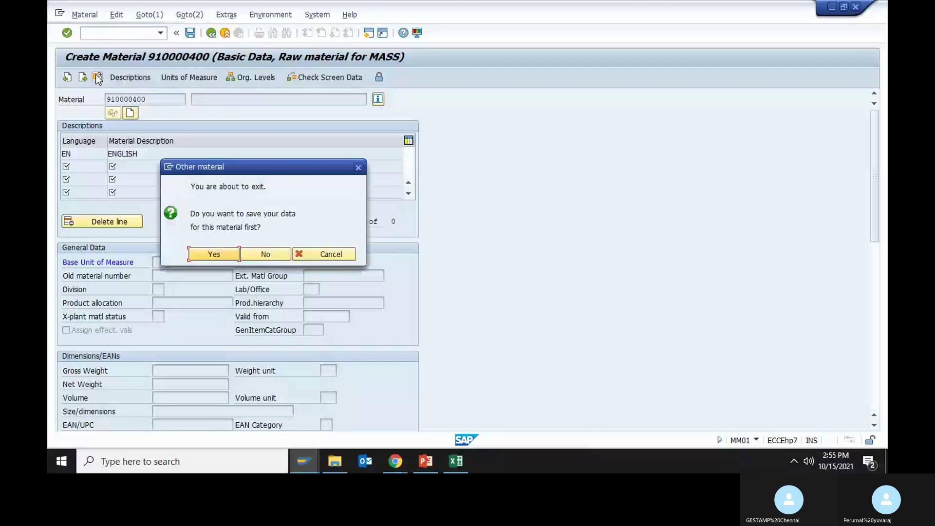
{"action": "left_click", "coordinate": [265, 254]}
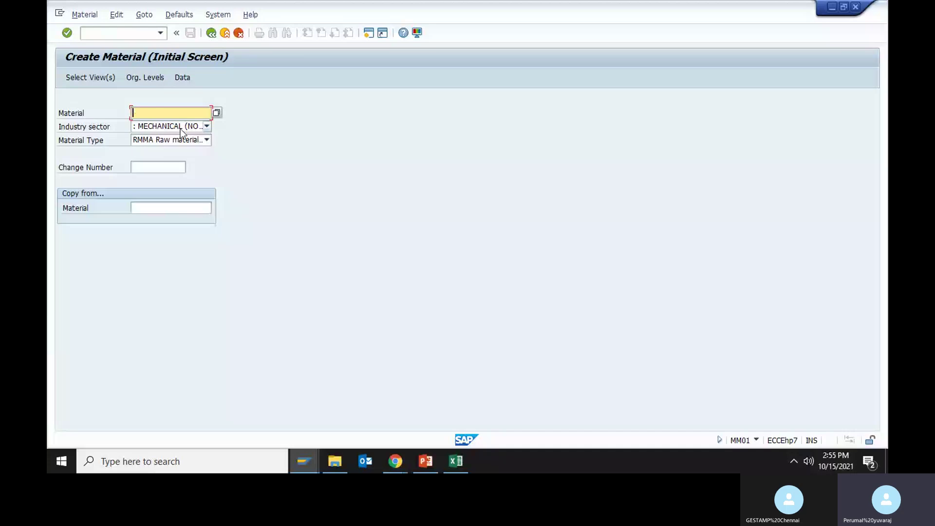
- Set the industry sector to Z AUTO MOBILE for the RMMA raw material
{"action": "left_click", "coordinate": [180, 127]}
{"action": "key", "text": "End"}
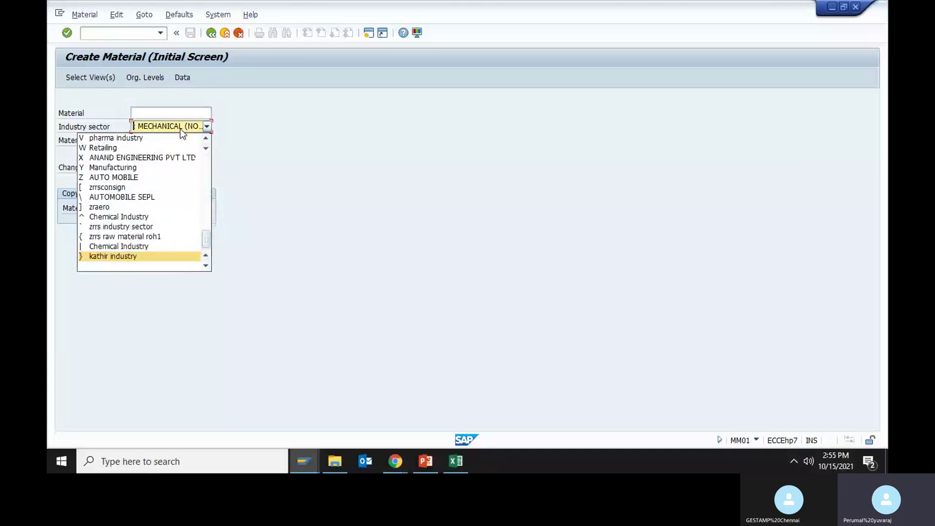
{"action": "key", "text": "Up"}
{"action": "key", "text": "Up"}
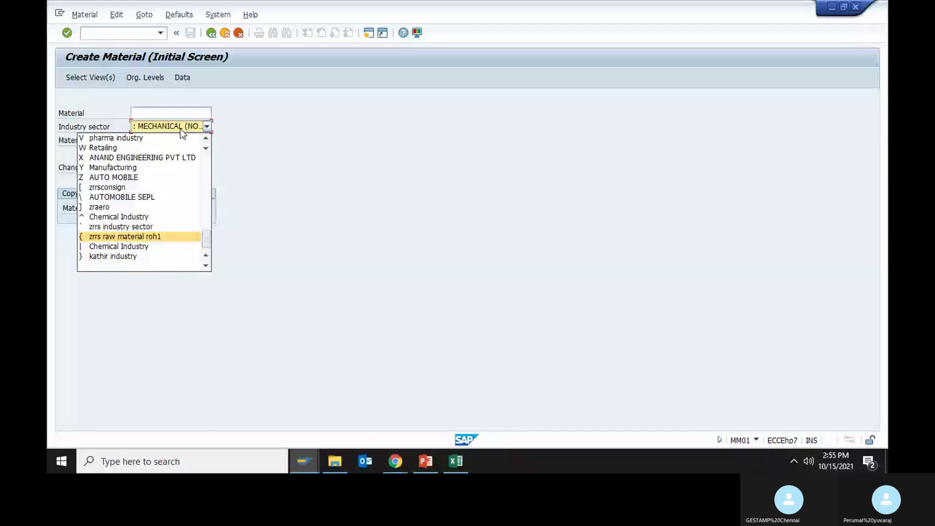
{"action": "key", "text": "z"}
{"action": "key", "text": "Return"}
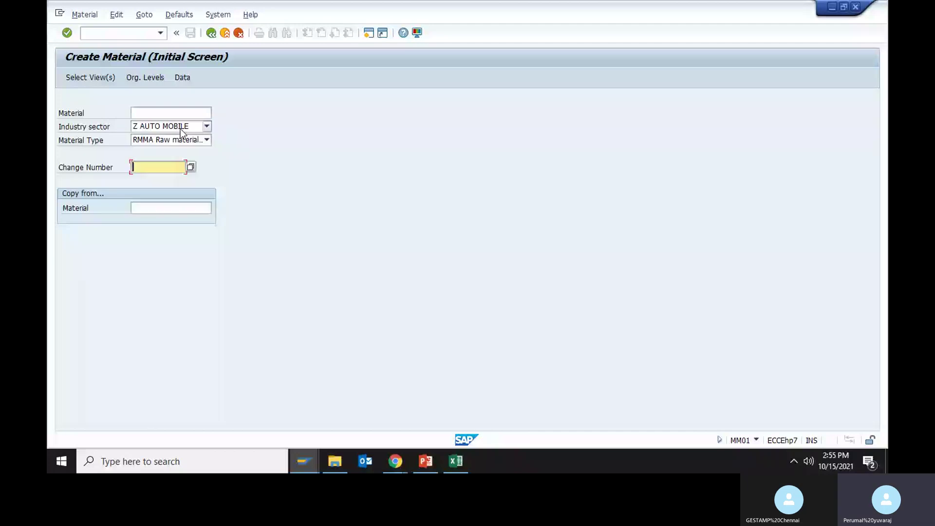
- Review the available material views in Select View(s), then close the dialog without continuing
{"action": "left_click", "coordinate": [98, 78]}
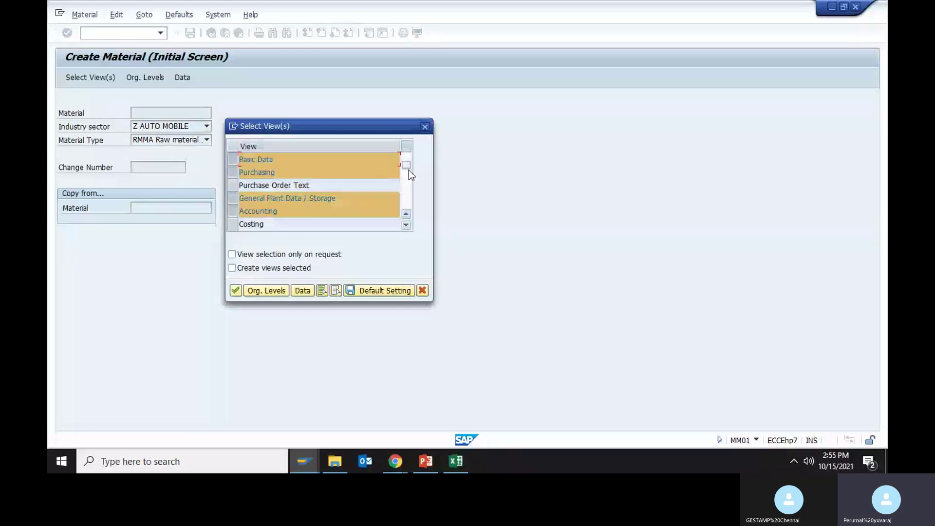
{"action": "left_click", "coordinate": [407, 224]}
{"action": "left_click", "coordinate": [407, 224]}
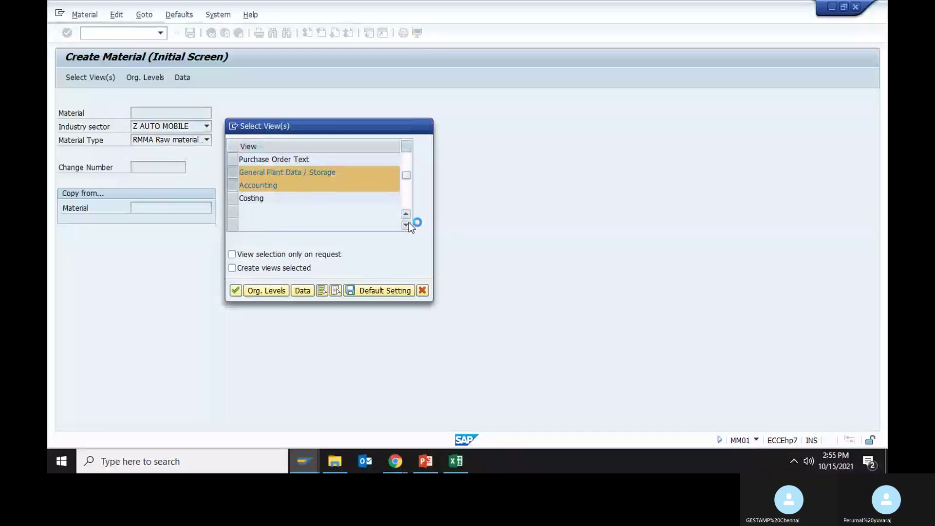
{"action": "left_click", "coordinate": [403, 149]}
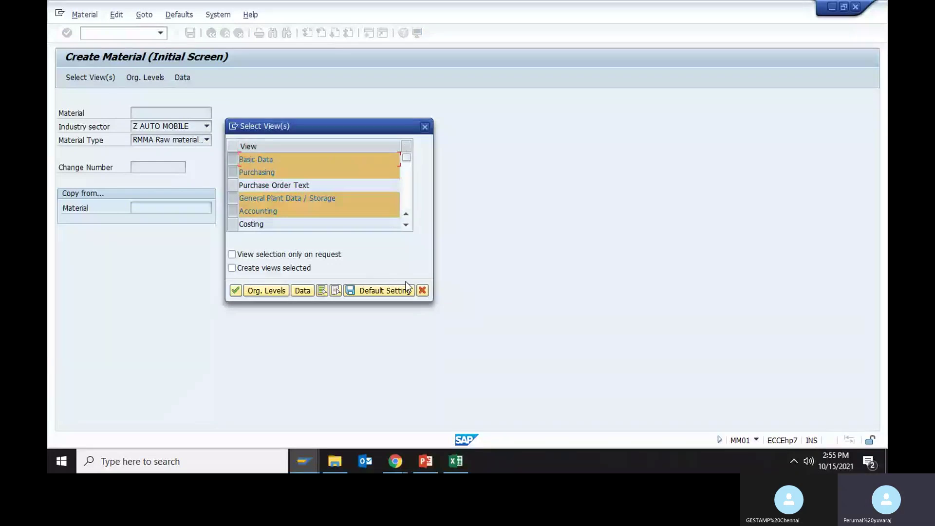
{"action": "left_click", "coordinate": [404, 225]}
{"action": "left_click_drag", "start_coordinate": [404, 171], "coordinate": [406, 183]}
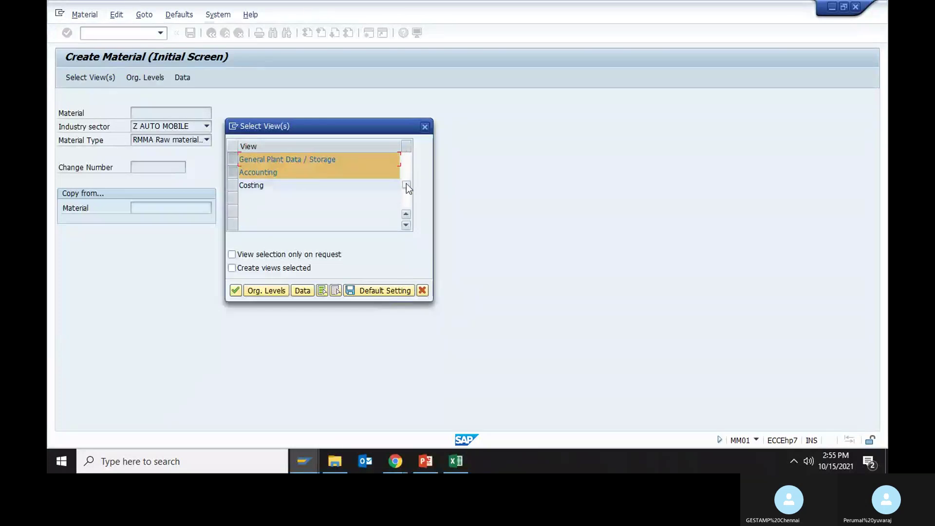
{"action": "scroll", "coordinate": [406, 154], "scroll_direction": "up", "scroll_amount": 3}
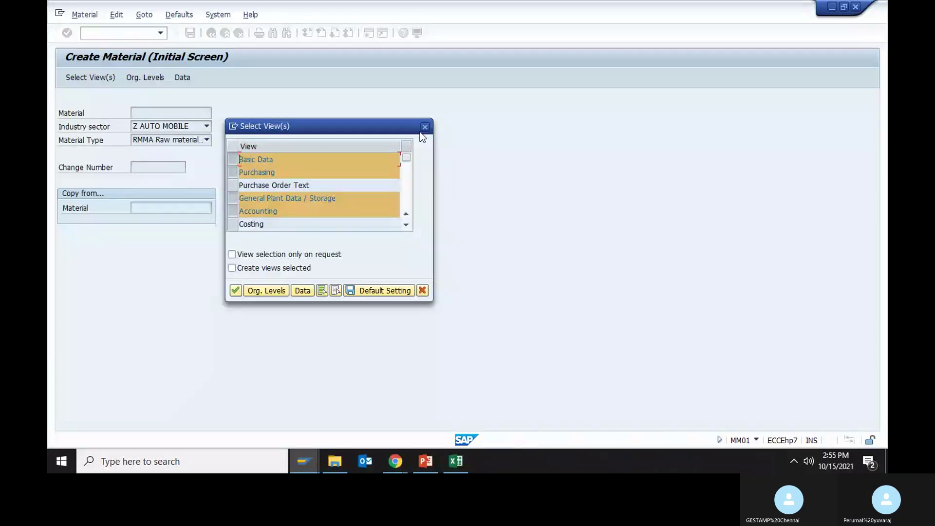
{"action": "left_click", "coordinate": [425, 127]}
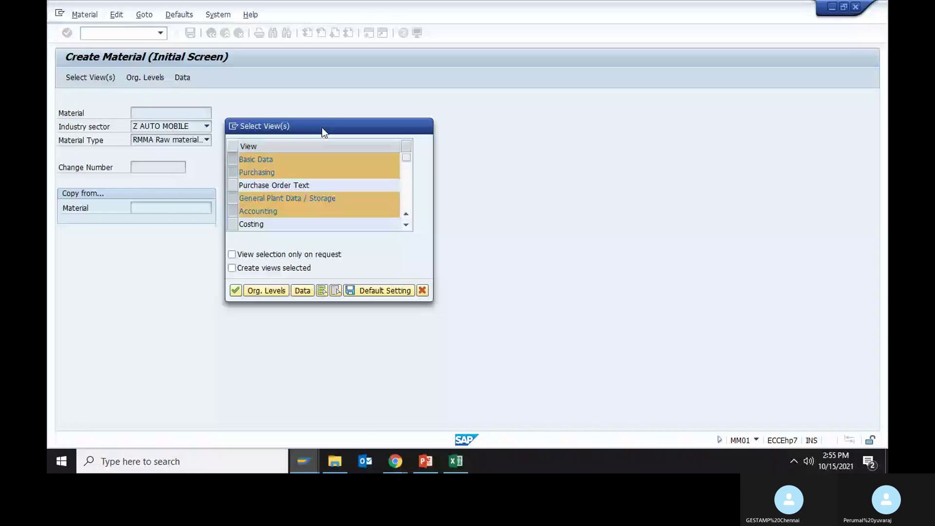
- Set plant MAS1 and storage location RM01, keep the selected views, and continue to Basic Data
{"action": "left_click", "coordinate": [154, 78]}
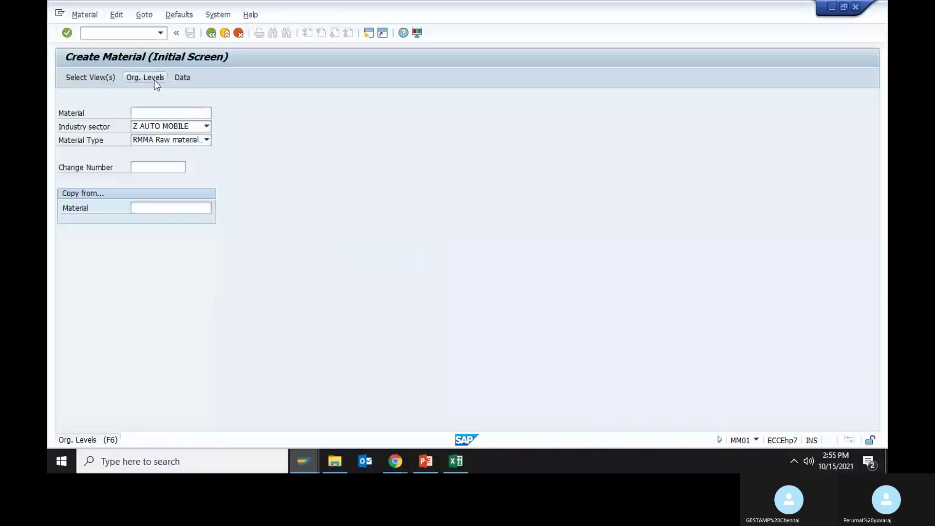
{"action": "left_click", "coordinate": [246, 159]}
{"action": "key", "text": "Return"}
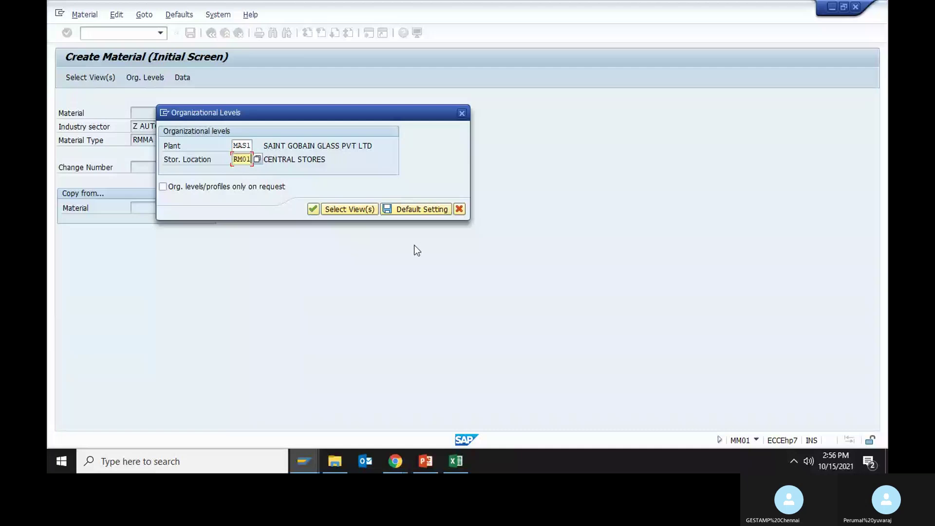
{"action": "key", "text": "Return"}
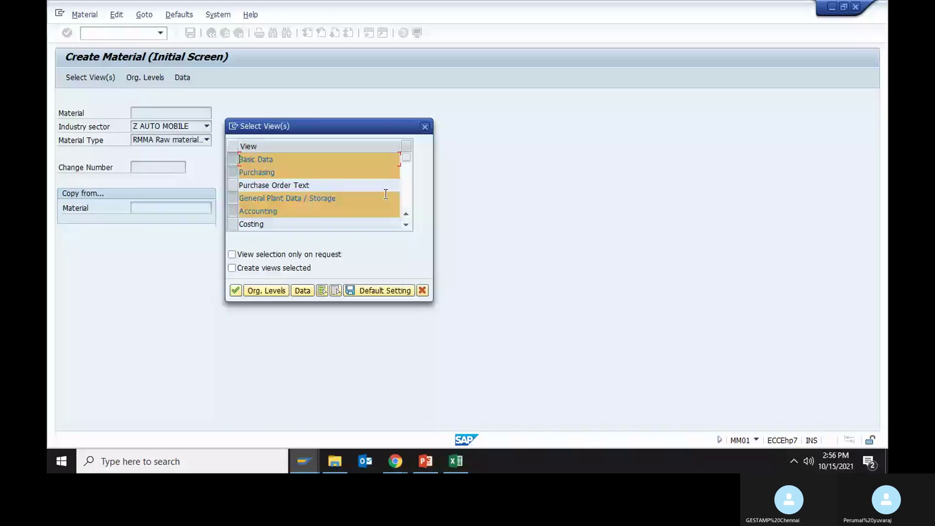
{"action": "left_click", "coordinate": [407, 184]}
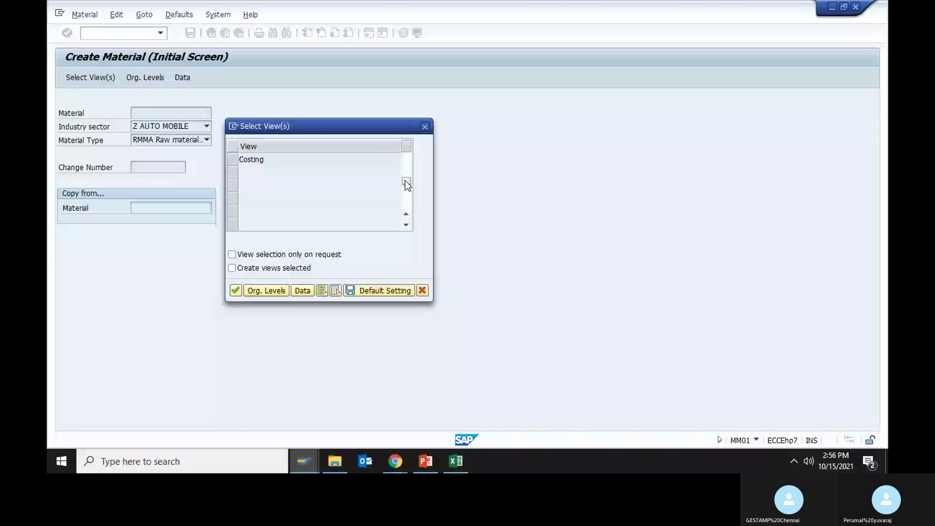
{"action": "scroll", "coordinate": [405, 180], "scroll_direction": "up", "scroll_amount": 3}
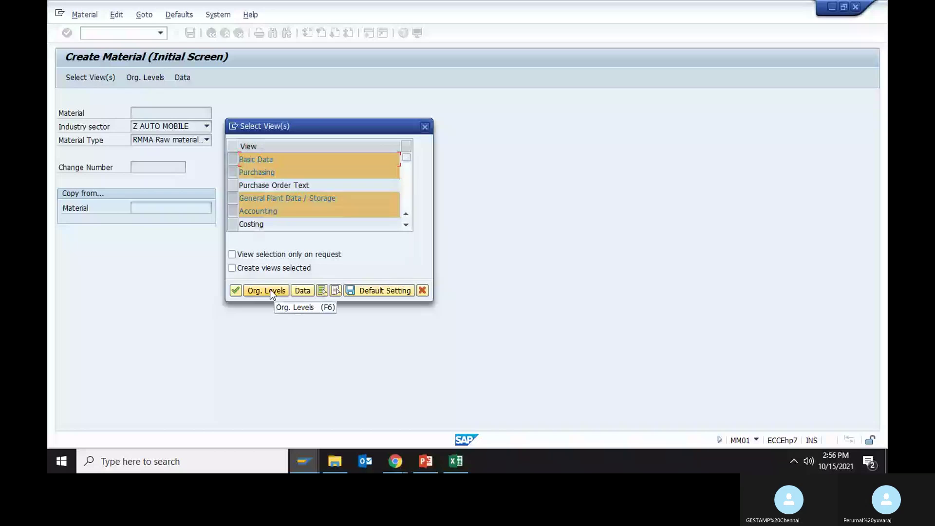
{"action": "left_click", "coordinate": [234, 290]}
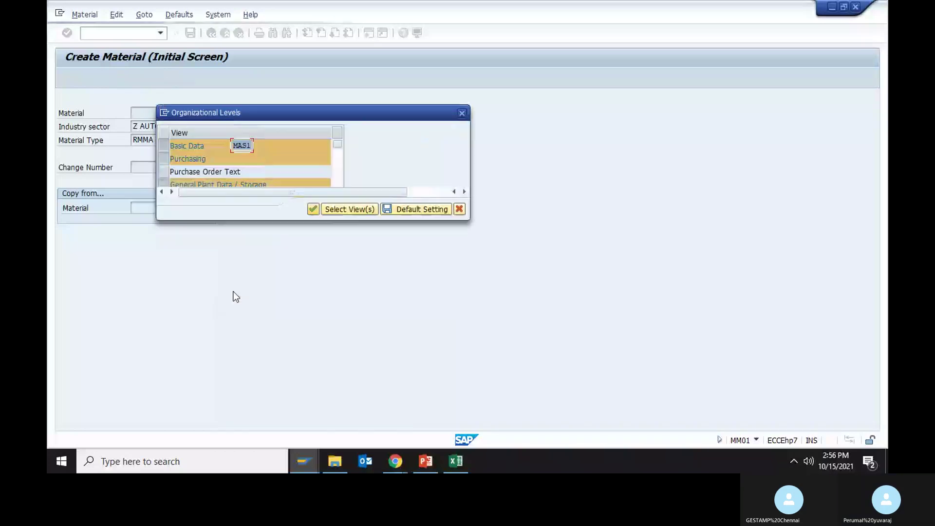
{"action": "left_click", "coordinate": [310, 209]}
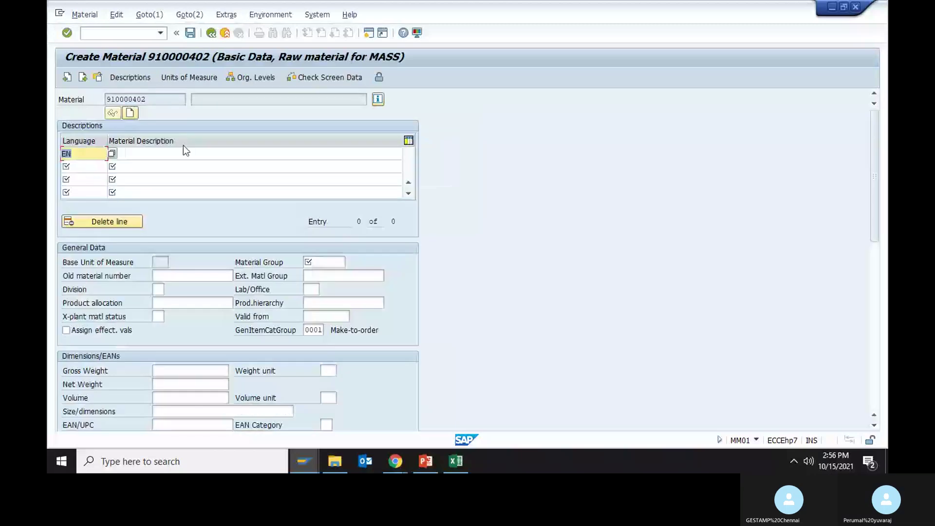
- Enter description ENGLISH and material group RMM1 on the Basic Data screen
{"action": "key", "text": "Tab"}
{"action": "type", "text": "ENGLISH"}
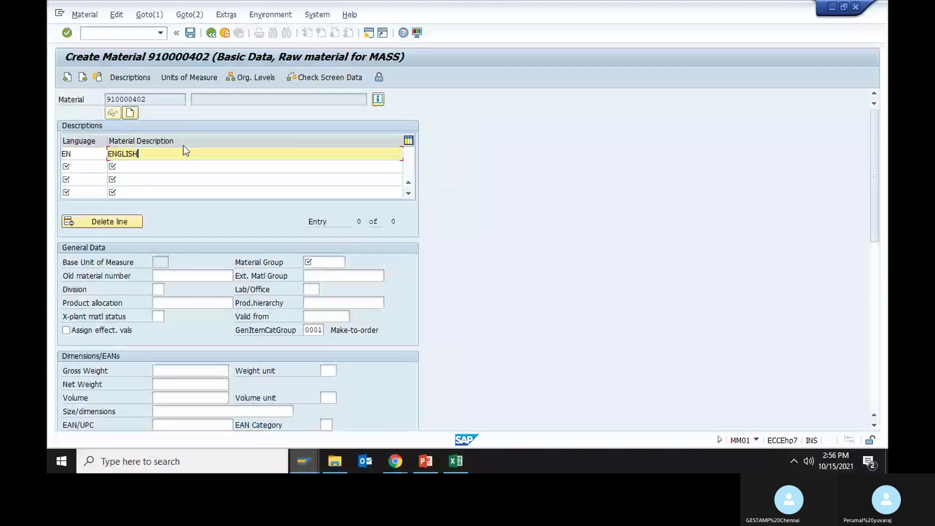
{"action": "key", "text": "Return"}
{"action": "type", "text": "RMM1"}
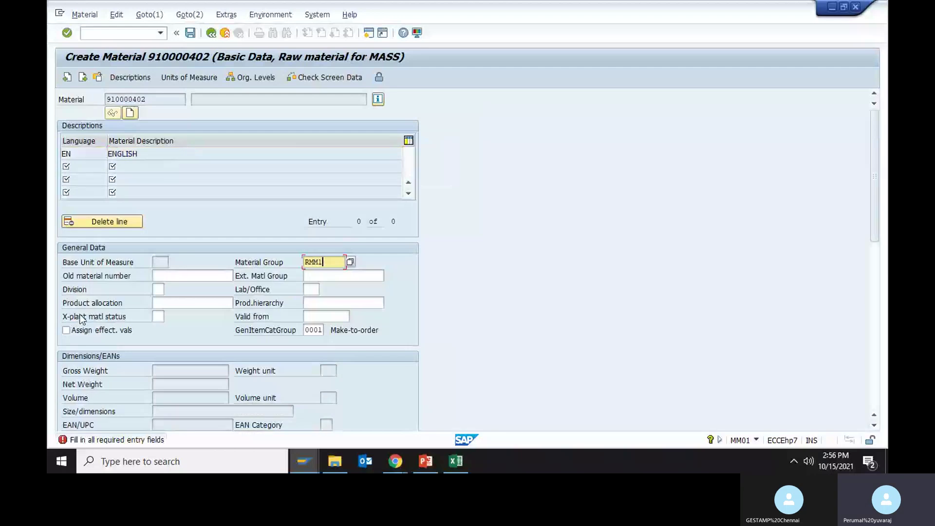
{"action": "left_click", "coordinate": [154, 261]}
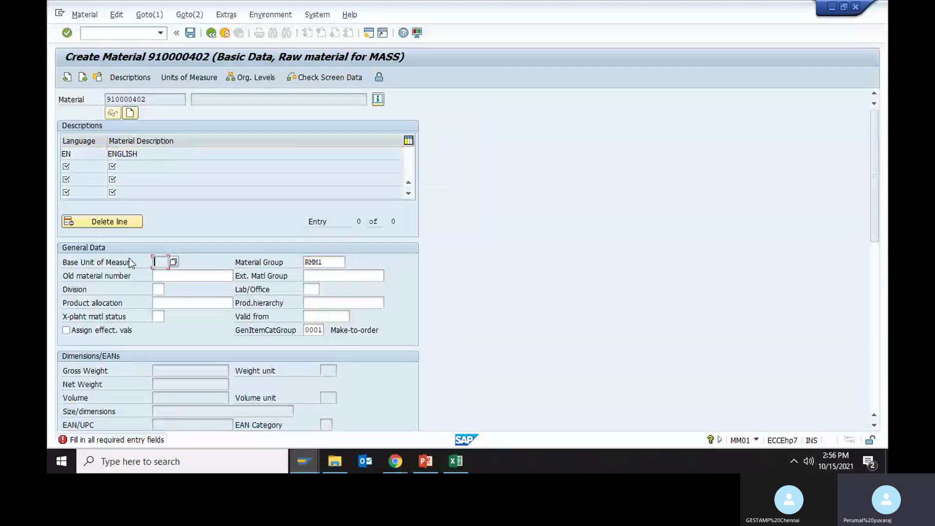
- Exit material 910000402 without saving and switch to the Excel MASS_ORG reference sheet
{"action": "left_click", "coordinate": [212, 33]}
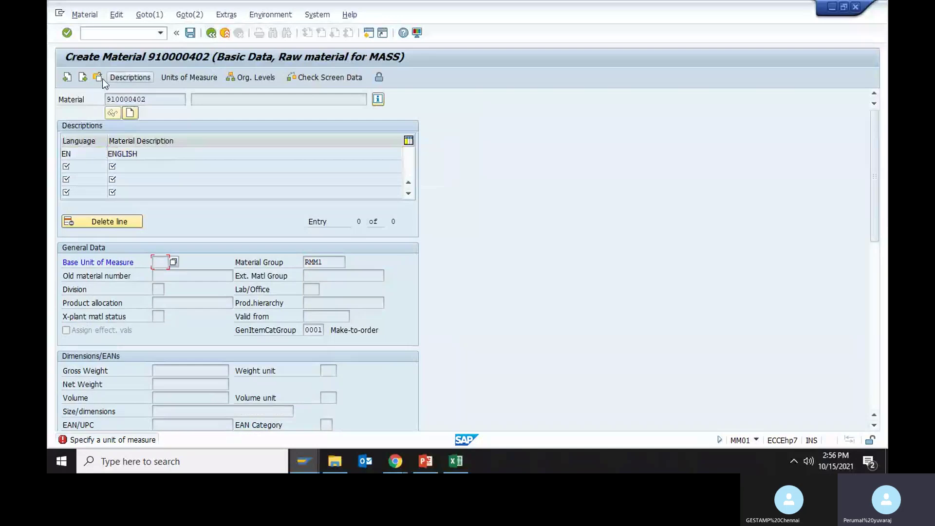
{"action": "left_click", "coordinate": [225, 33]}
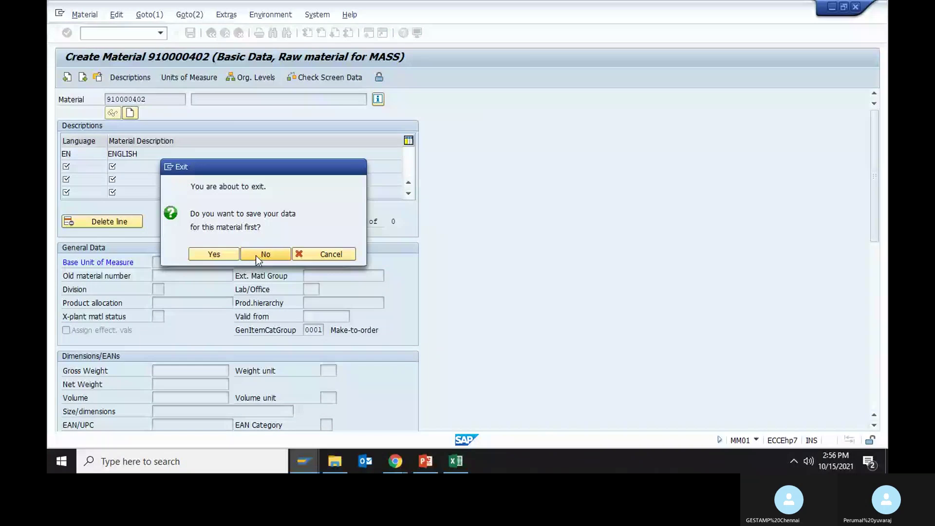
{"action": "left_click", "coordinate": [256, 256]}
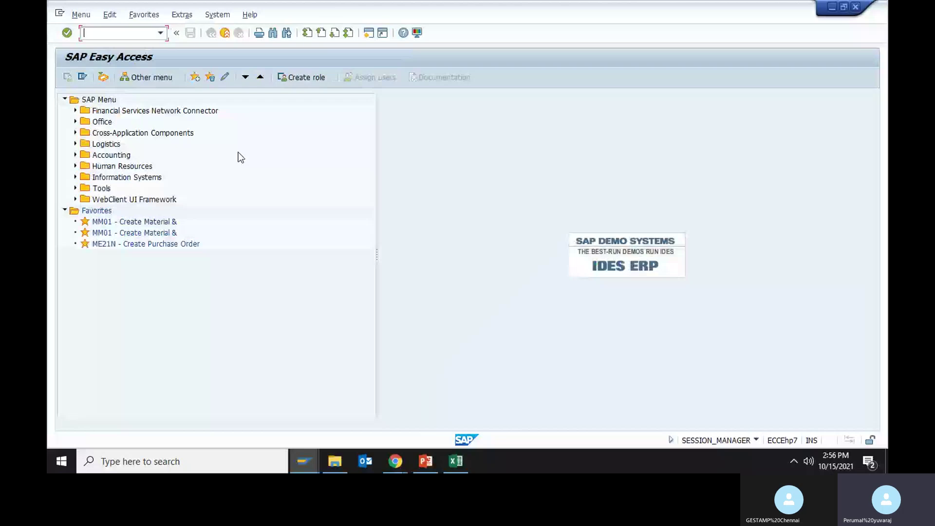
{"action": "key", "text": "alt+Tab"}
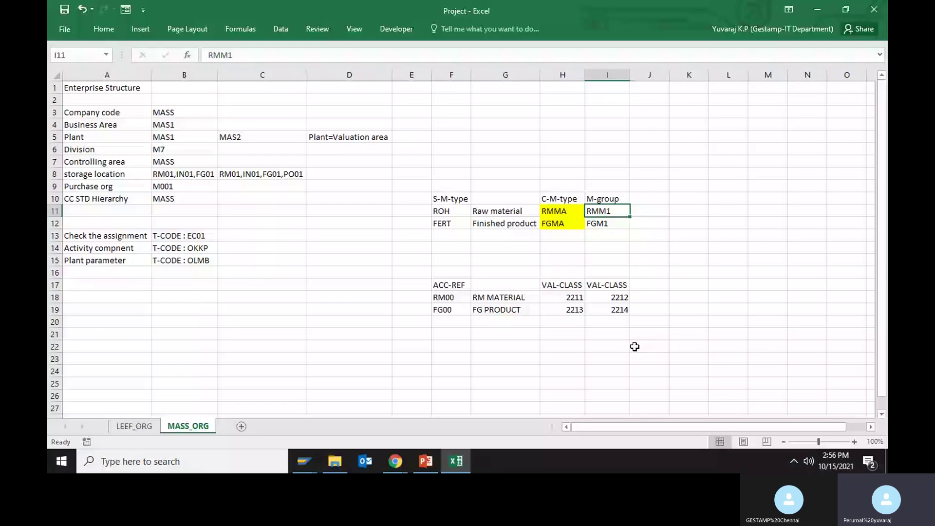
{"action": "left_click", "coordinate": [646, 255]}
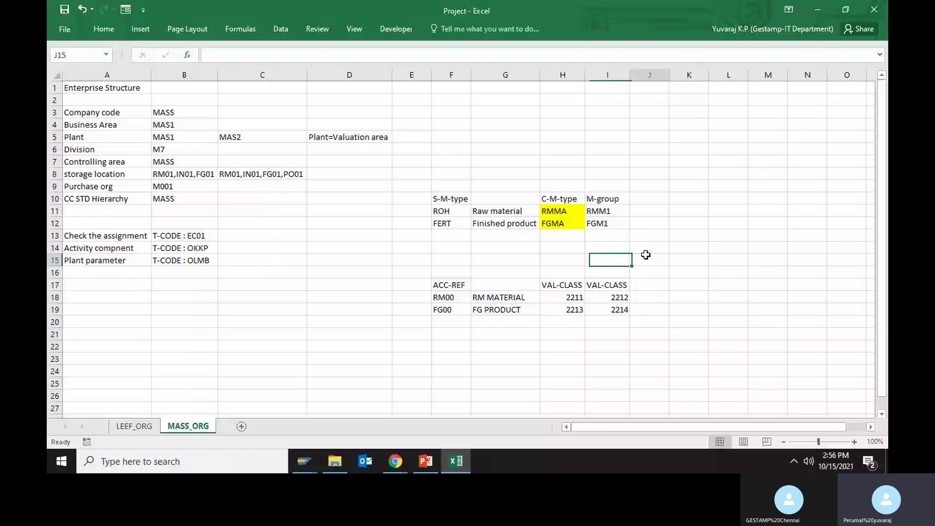
{"action": "left_click_drag", "start_coordinate": [448, 285], "coordinate": [553, 289]}
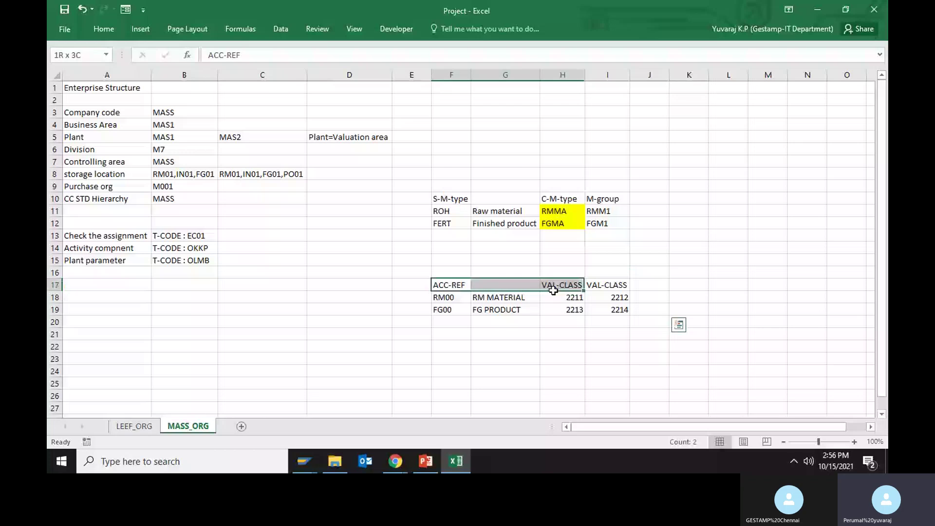
{"action": "left_click", "coordinate": [689, 260]}
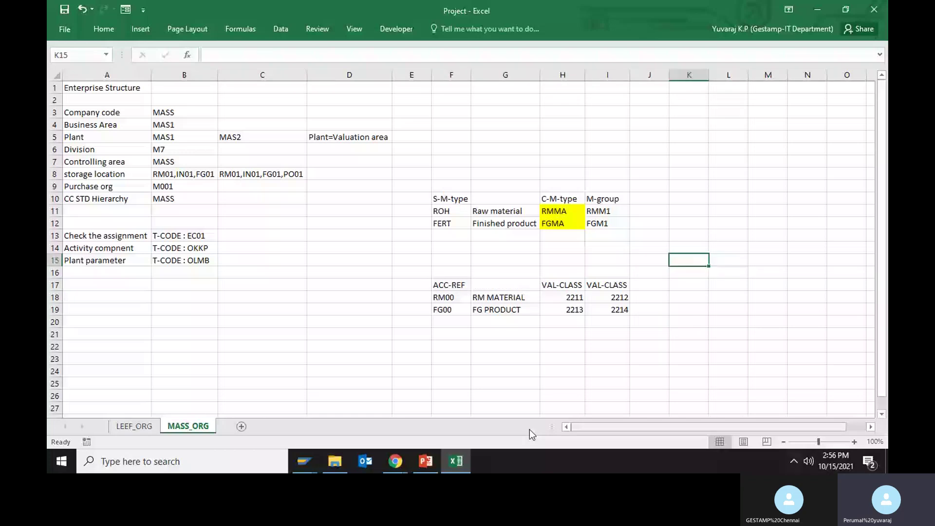